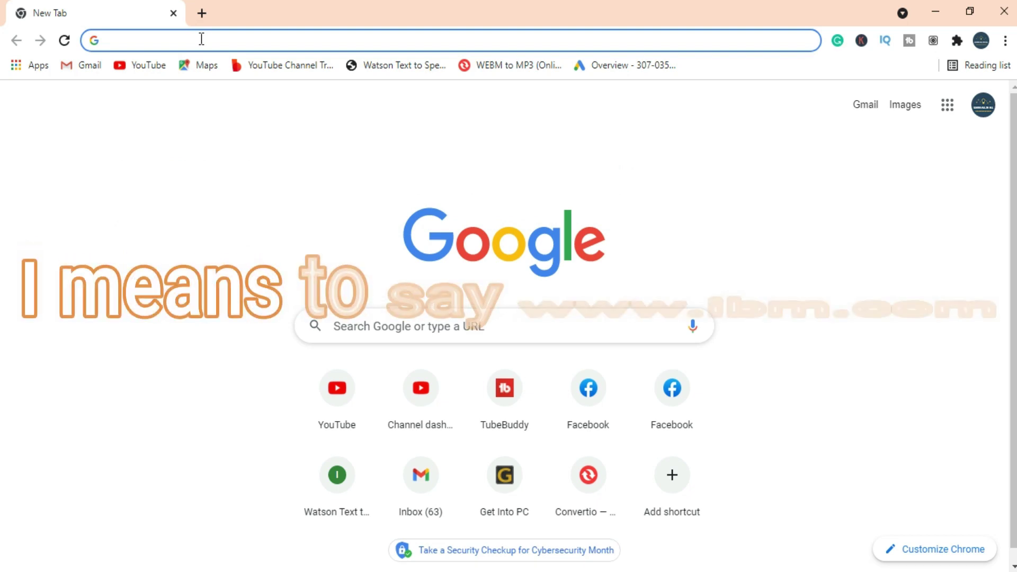
# Step: Load the Watson Text to Speech demo at ibm.com/demos/live/tts-demo in Chrome
pyautogui.write('ib')
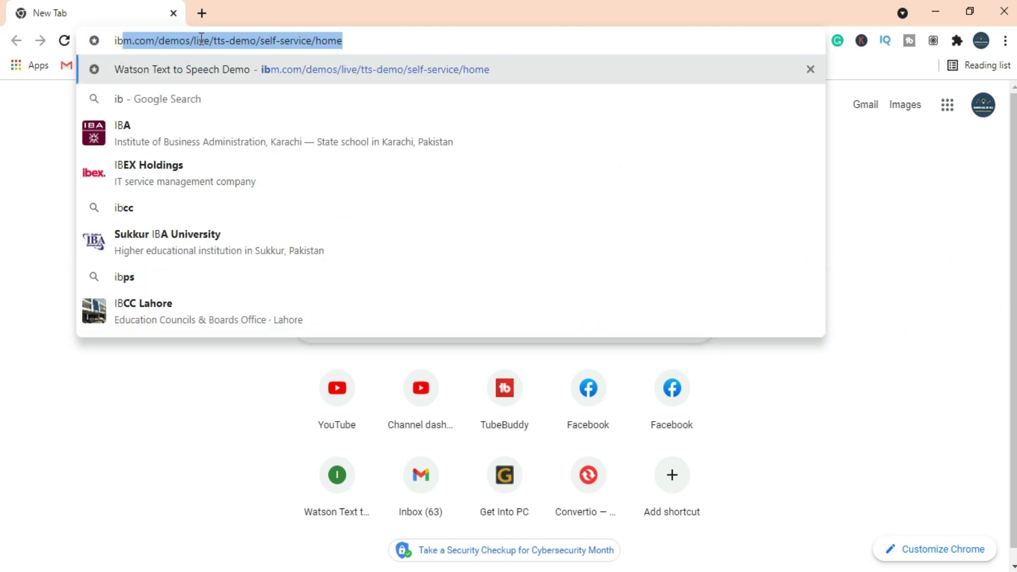
pyautogui.click(375, 40)
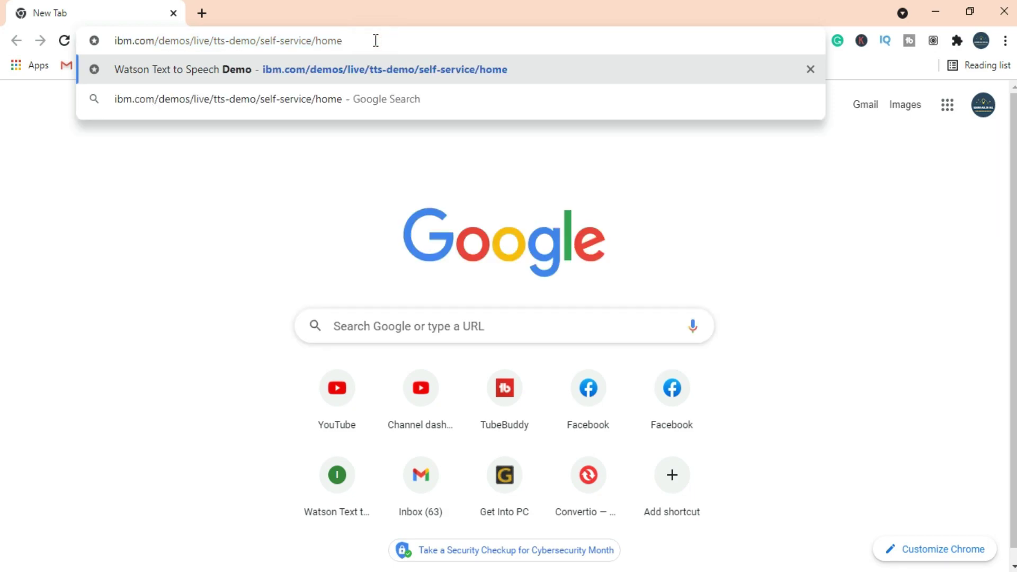
pyautogui.press('Return')
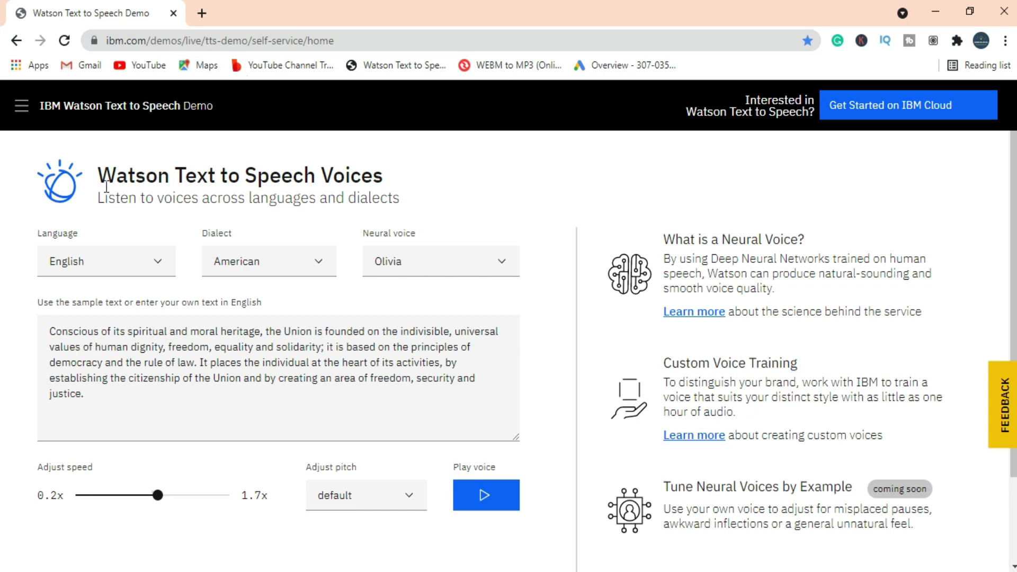
# Step: Browse the Language dropdown's options, leaving English selected
pyautogui.moveTo(94, 180); pyautogui.dragTo(430, 188)
pyautogui.click(430, 188)
pyautogui.click(158, 263)
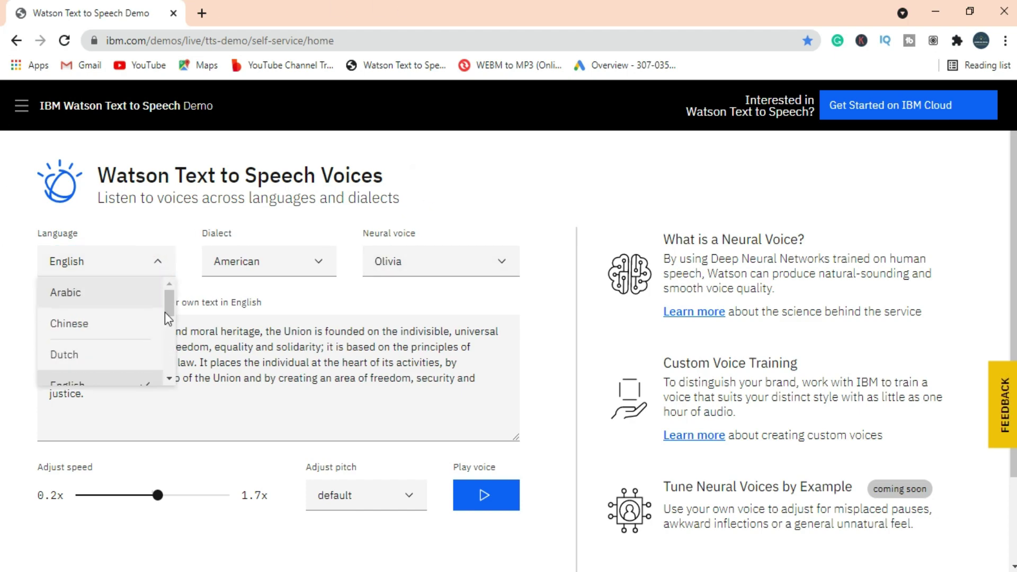
pyautogui.moveTo(170, 307); pyautogui.dragTo(163, 364)
pyautogui.scroll(5, 163, 364)
pyautogui.scroll(-2, 97, 338)
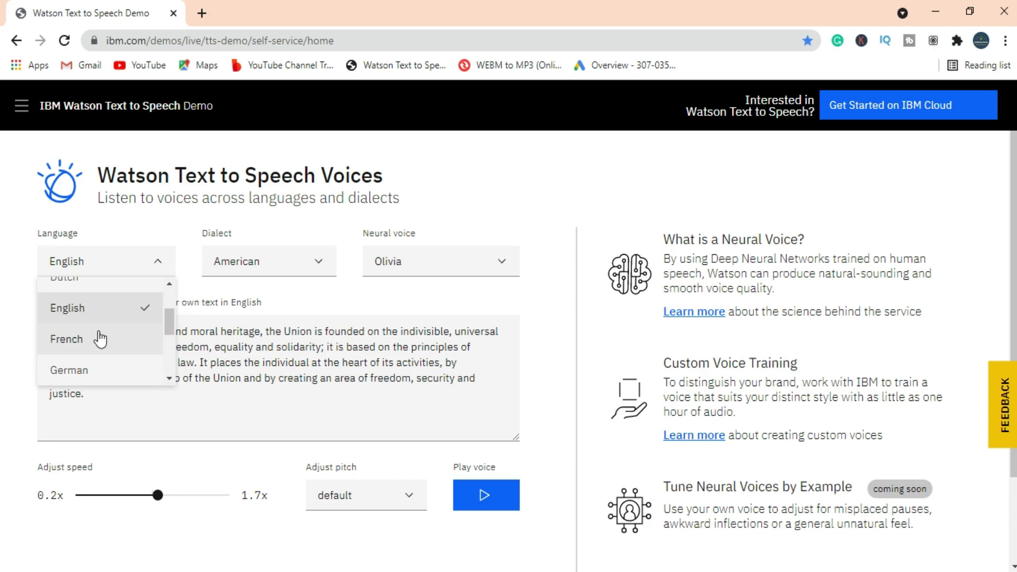
# Step: Review the Dialect, Neural voice and pitch lists, keeping American, Olivia and default pitch
pyautogui.click(280, 261)
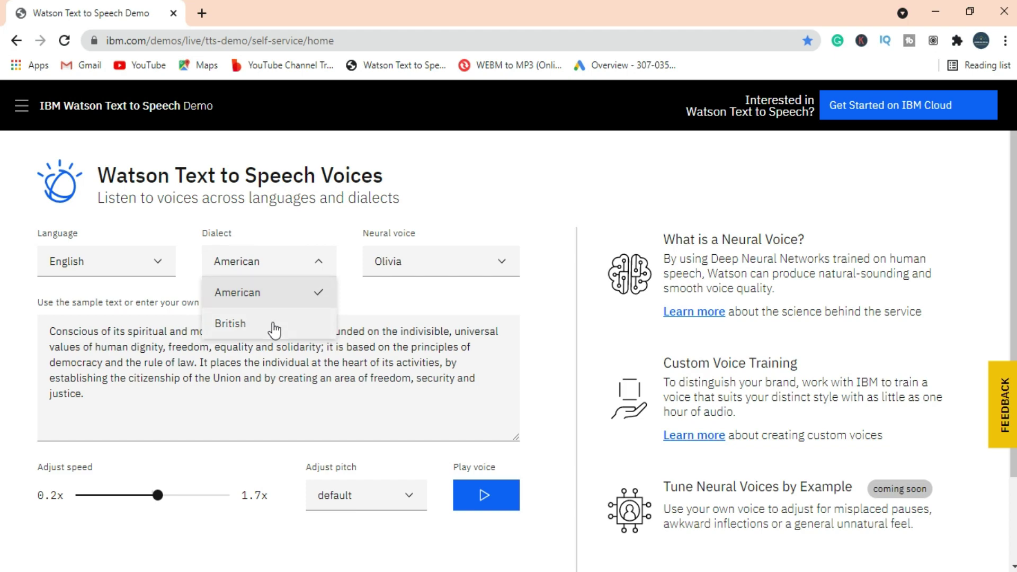
pyautogui.click(454, 256)
pyautogui.click(454, 256)
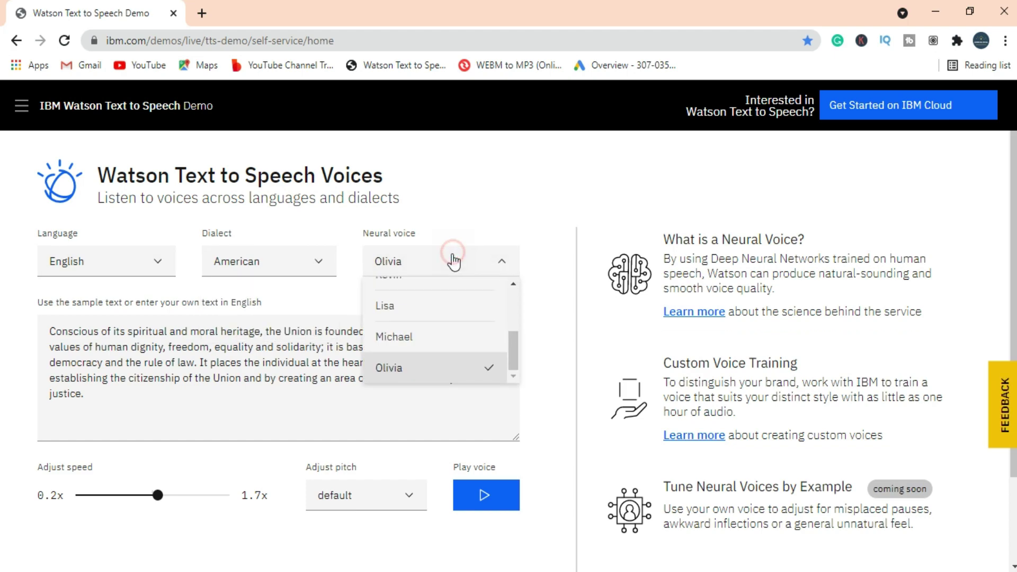
pyautogui.scroll(5, 454, 341)
pyautogui.scroll(-5, 456, 339)
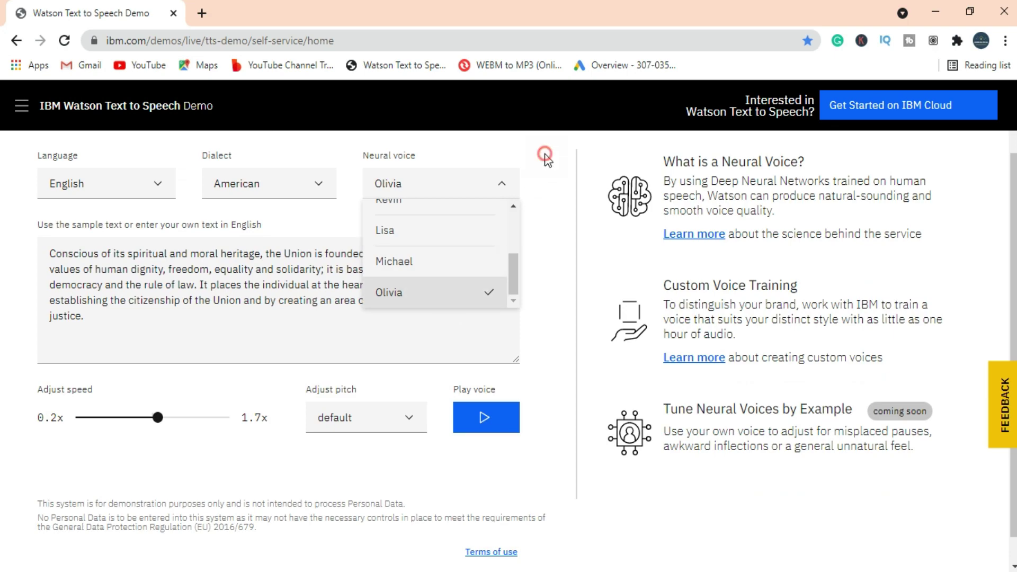
pyautogui.click(545, 158)
pyautogui.scroll(2, 525, 265)
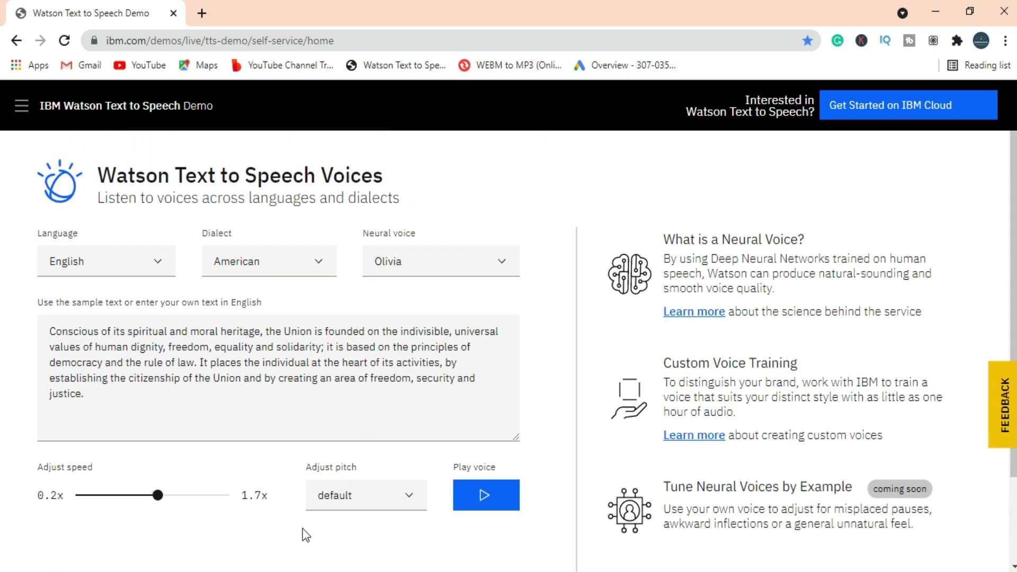
pyautogui.click(354, 496)
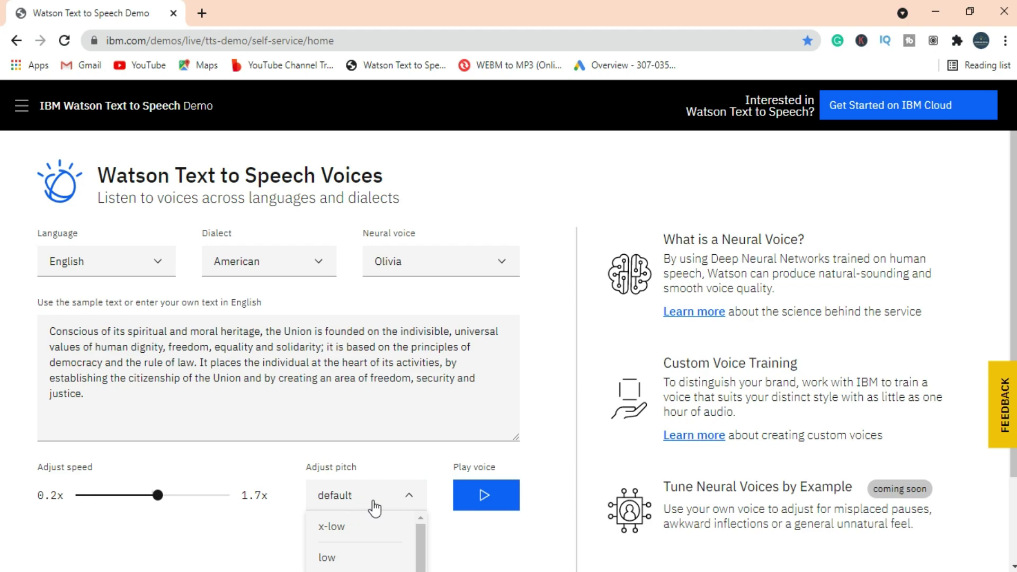
pyautogui.scroll(-2, 375, 508)
pyautogui.moveTo(421, 445)
pyautogui.mouseDown()
pyautogui.moveTo(420, 480)
pyautogui.moveTo(420, 428)
pyautogui.mouseUp()
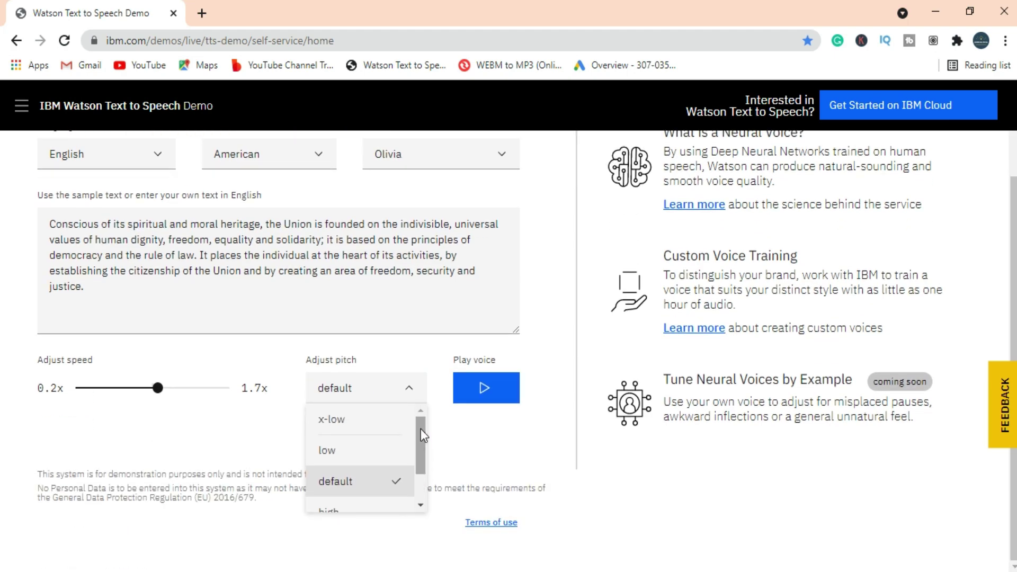
pyautogui.click(443, 433)
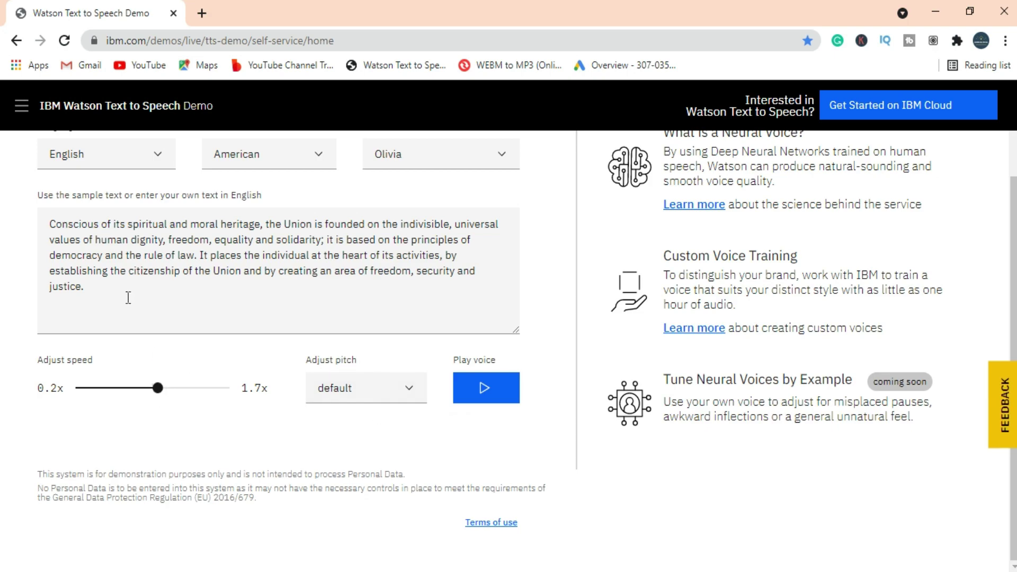
# Step: Play the sample in Olivia's voice, then switch the voice to Lisa and play it again
pyautogui.click(484, 389)
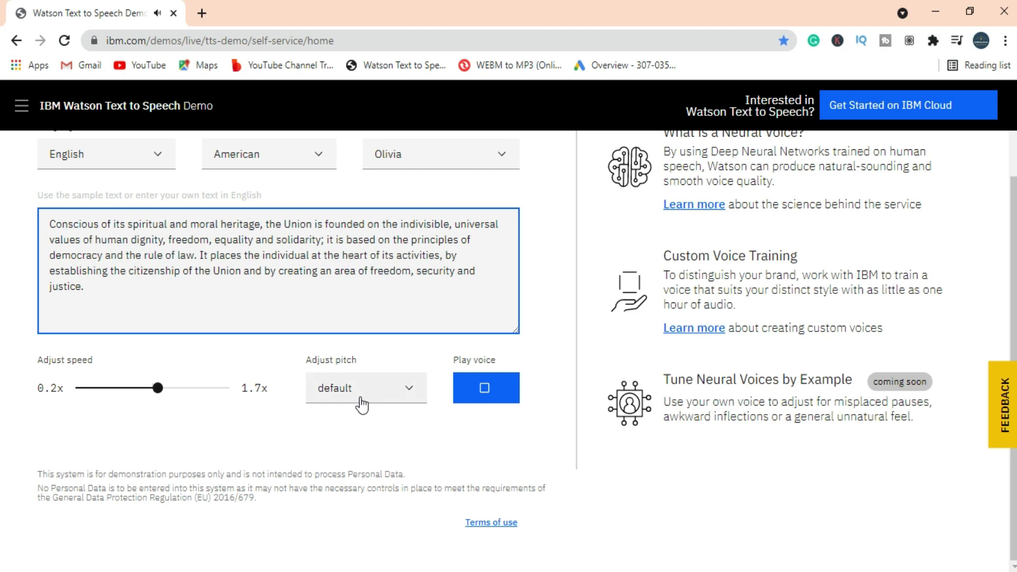
pyautogui.click(491, 390)
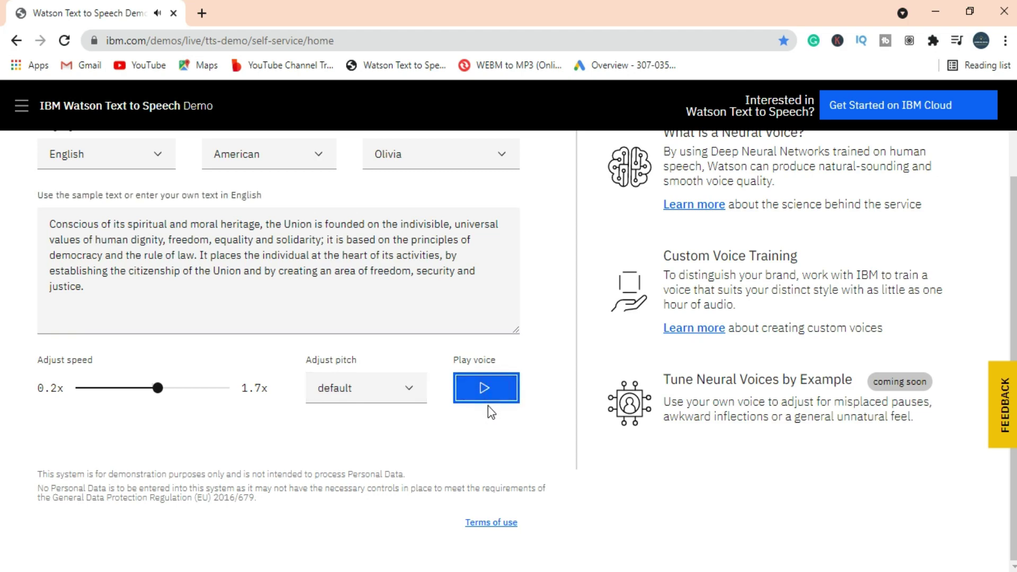
pyautogui.click(420, 160)
pyautogui.click(407, 201)
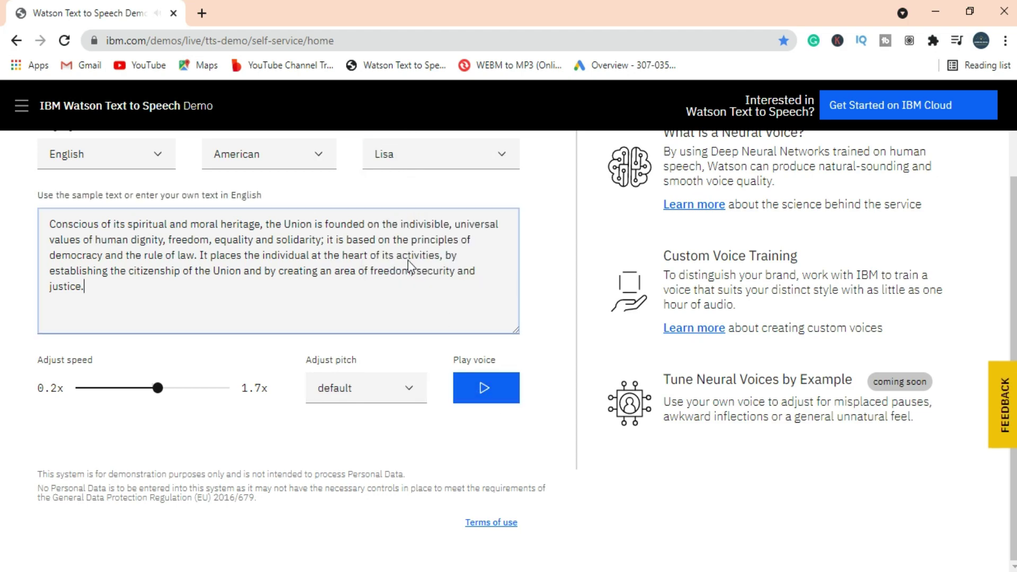
pyautogui.click(408, 259)
pyautogui.click(485, 388)
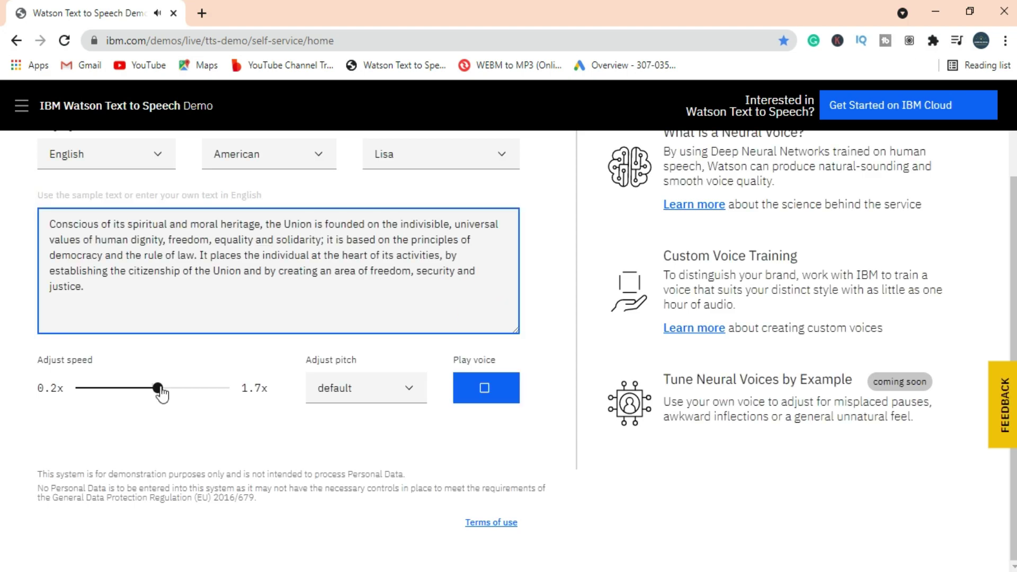
# Step: Slow the speech to 0.7x and replay the sample in Lisa's voice
pyautogui.moveTo(157, 390); pyautogui.dragTo(127, 390)
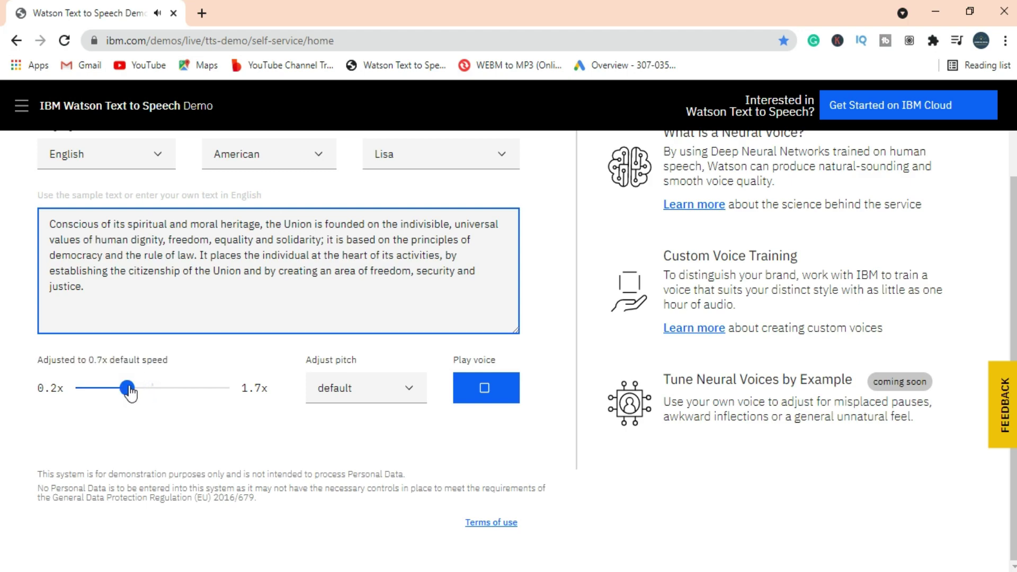
pyautogui.click(479, 395)
pyautogui.click(482, 396)
# Step: Replace the sample with 'Hello, Everyone Welcome back to my YouTube Channel.' plus the speaker's name
pyautogui.click(471, 398)
pyautogui.tripleClick(104, 230)
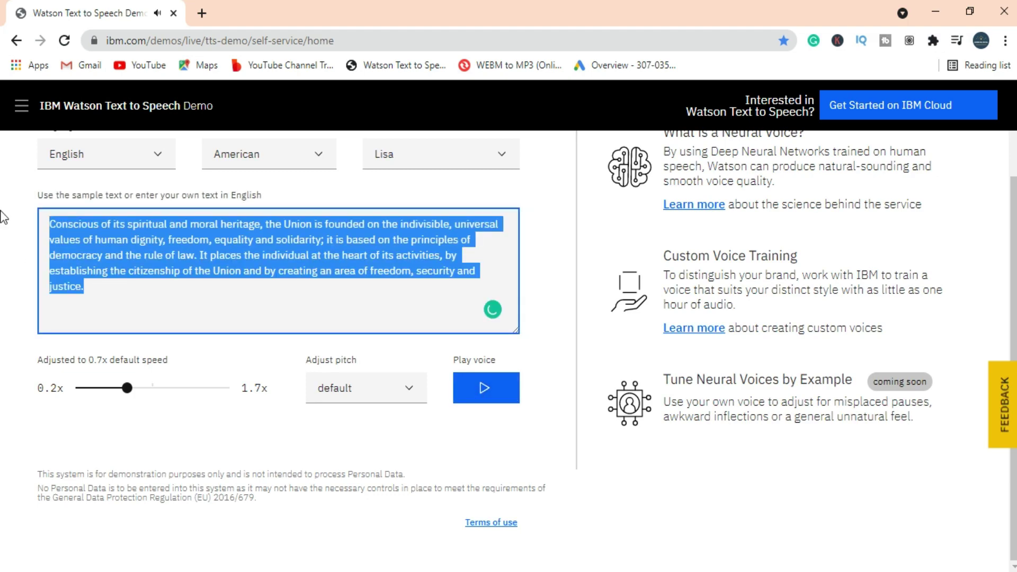
pyautogui.write('Hello, Everyon')
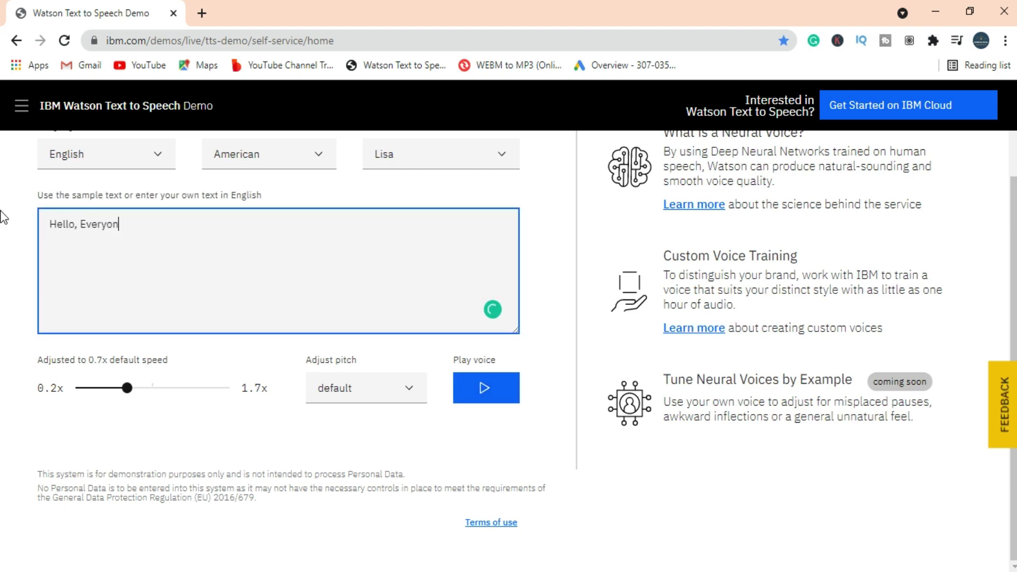
pyautogui.write('e Welcome back to m')
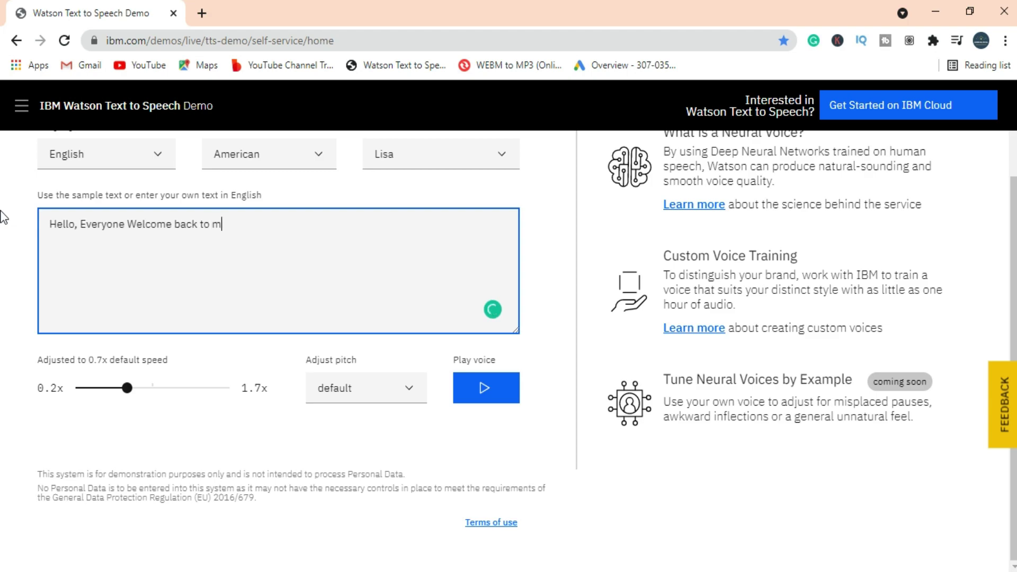
pyautogui.write('y YouTube Channel. ')
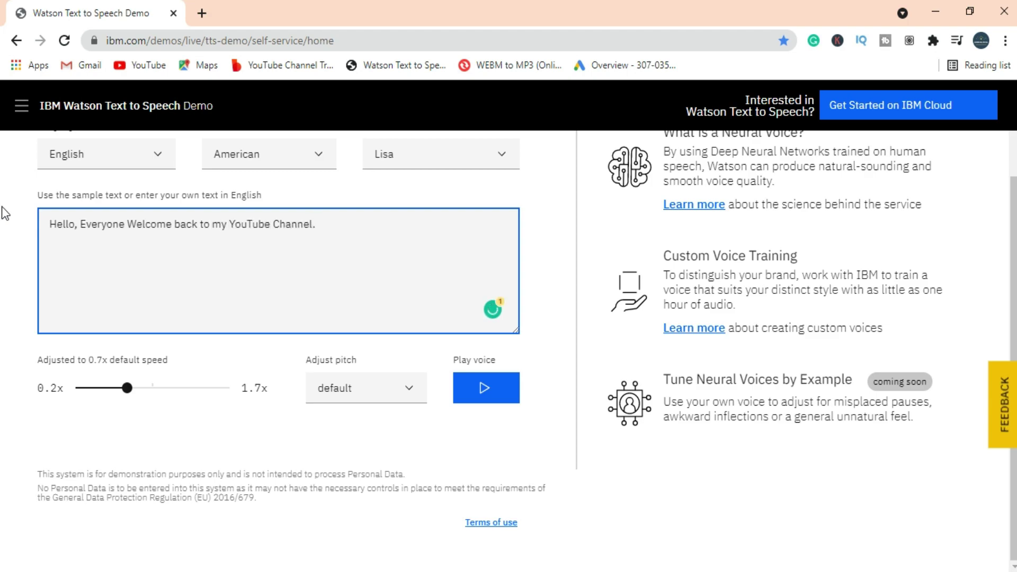
pyautogui.write('My name is Muhammad Danish.')
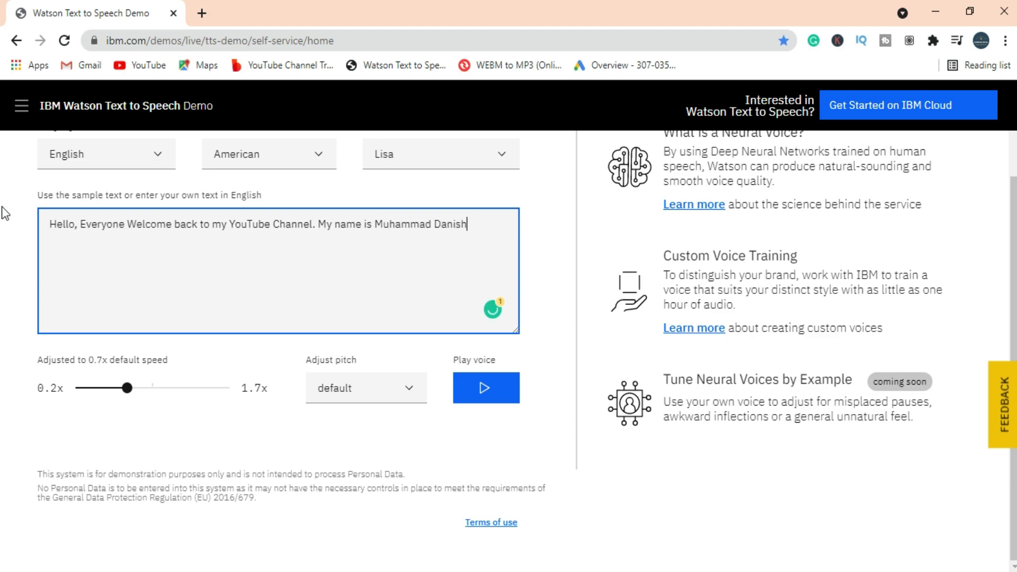
pyautogui.click(427, 166)
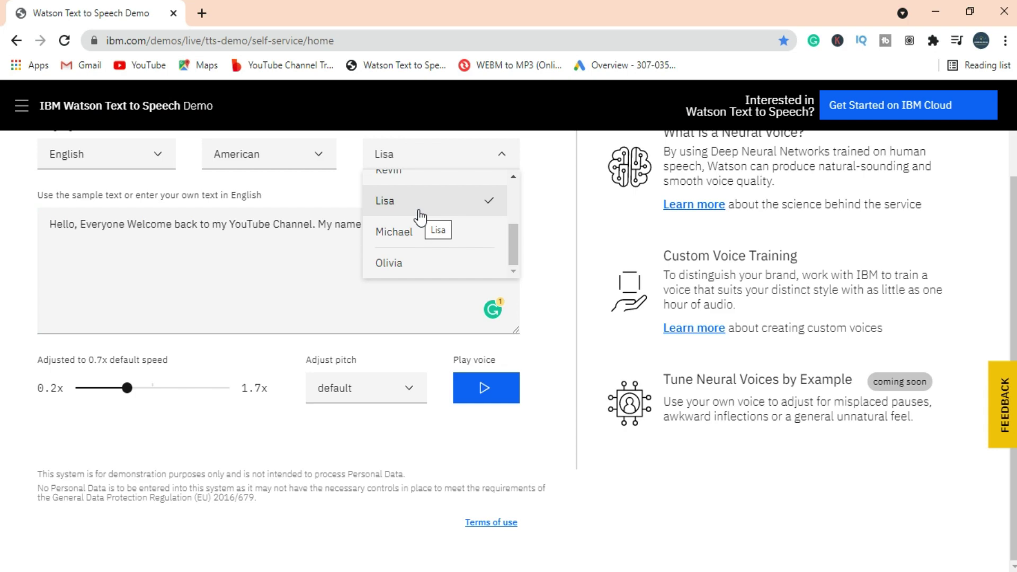
pyautogui.scroll(2, 437, 225)
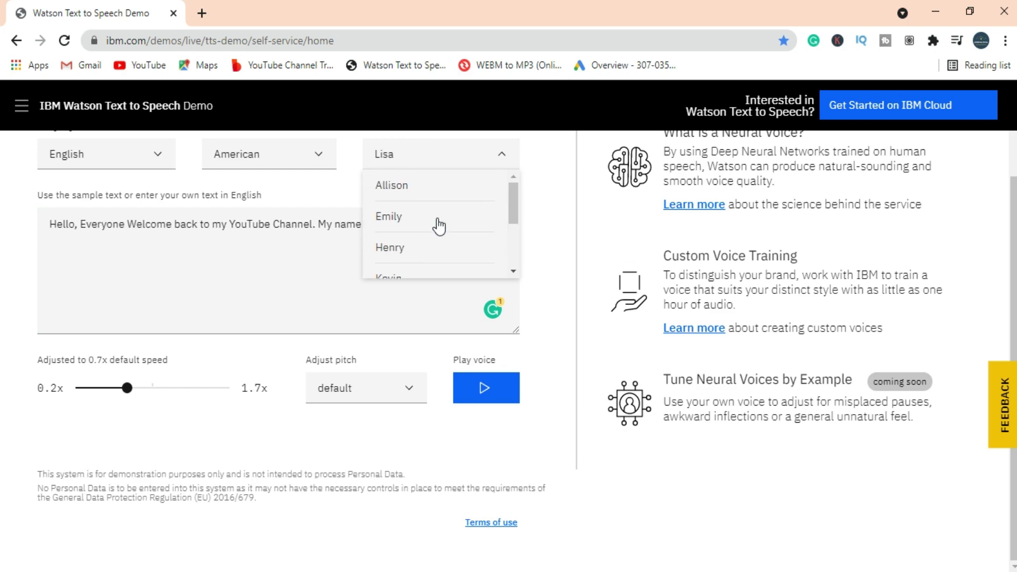
# Step: Choose Henry, play the greeting, then set the pitch to high
pyautogui.click(424, 248)
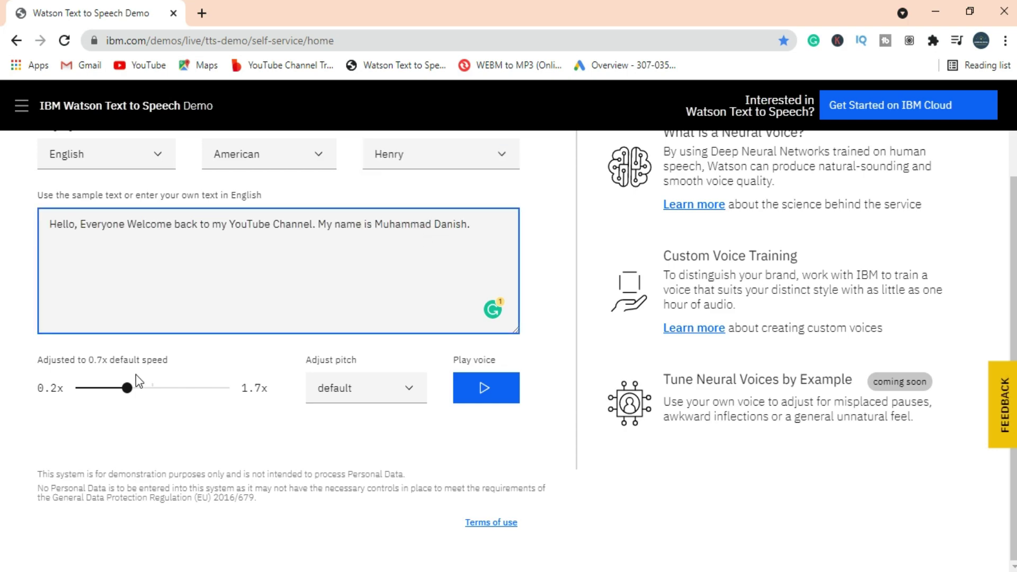
pyautogui.click(482, 389)
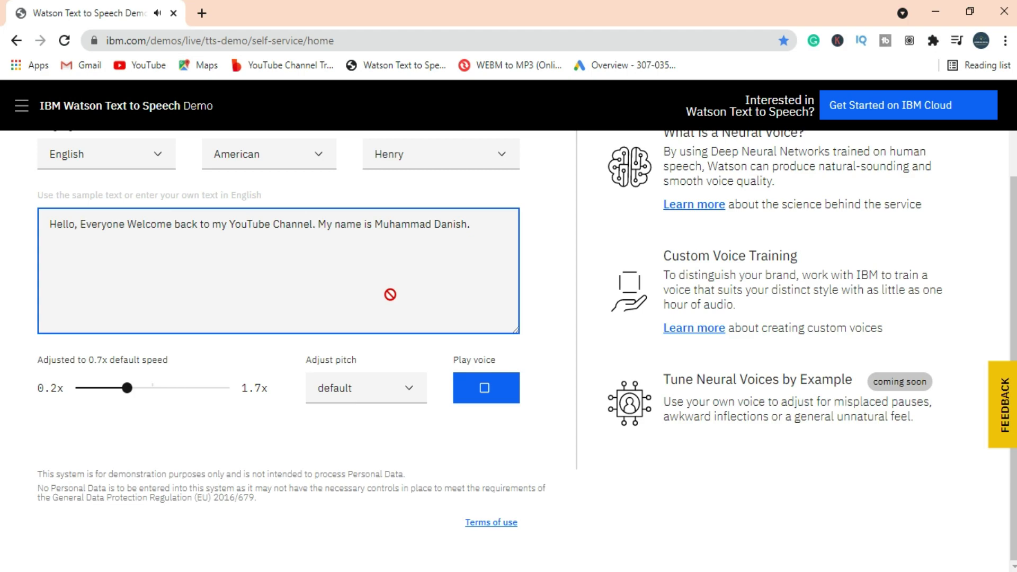
pyautogui.click(385, 386)
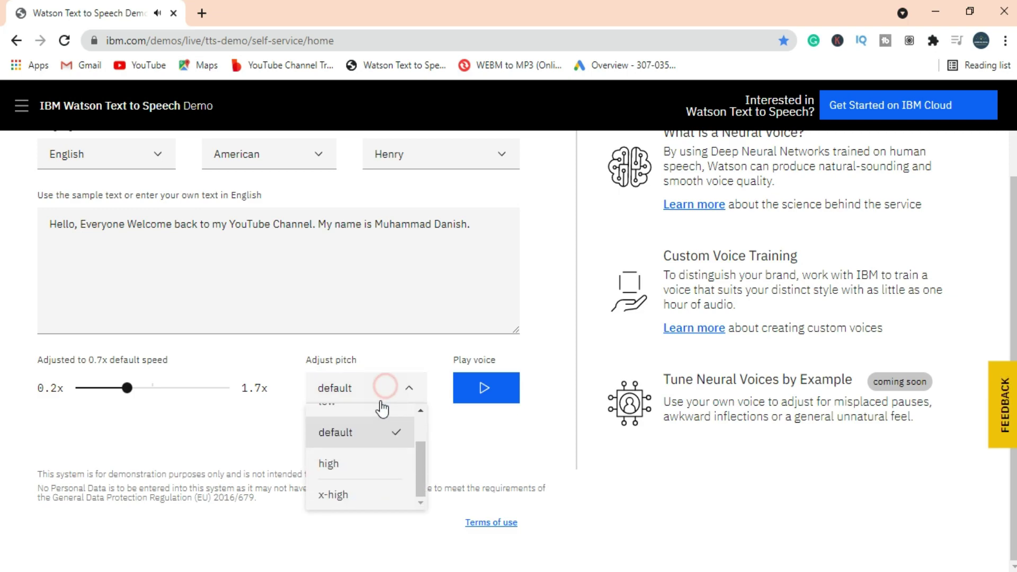
pyautogui.scroll(2, 363, 458)
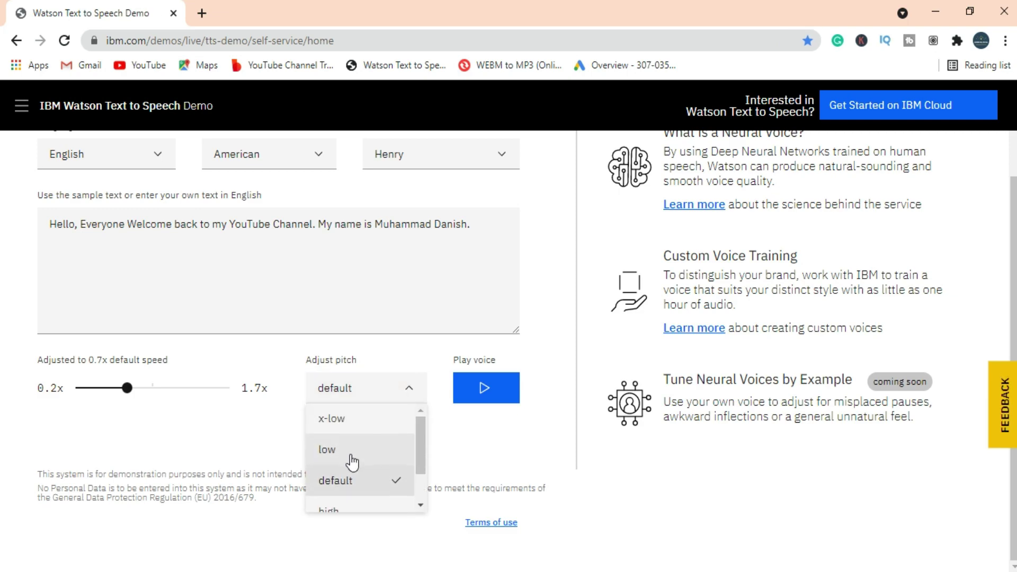
pyautogui.scroll(-1, 352, 466)
pyautogui.click(352, 477)
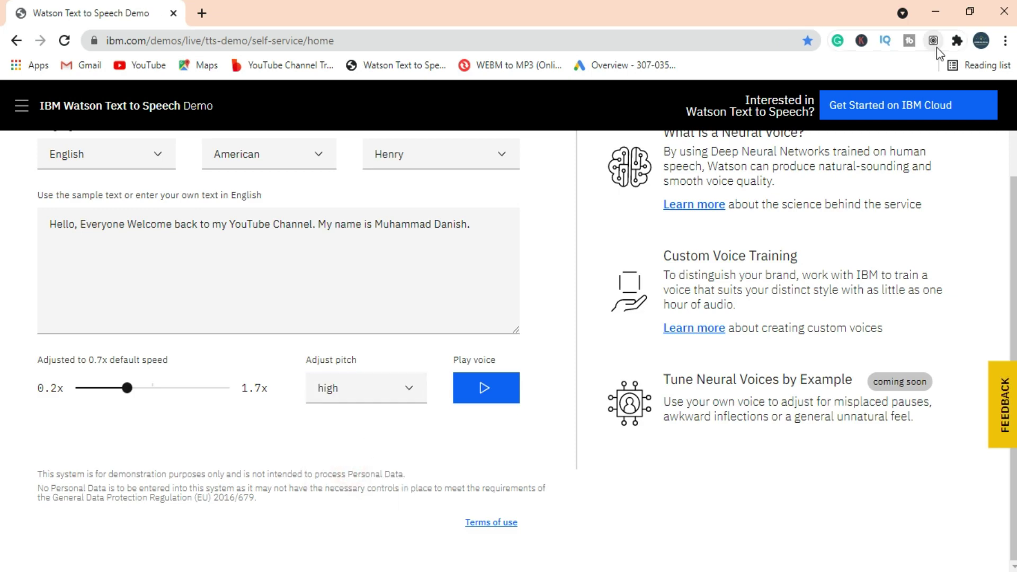
# Step: Open the Screen Recorder extension popup from the Chrome toolbar
pyautogui.click(935, 45)
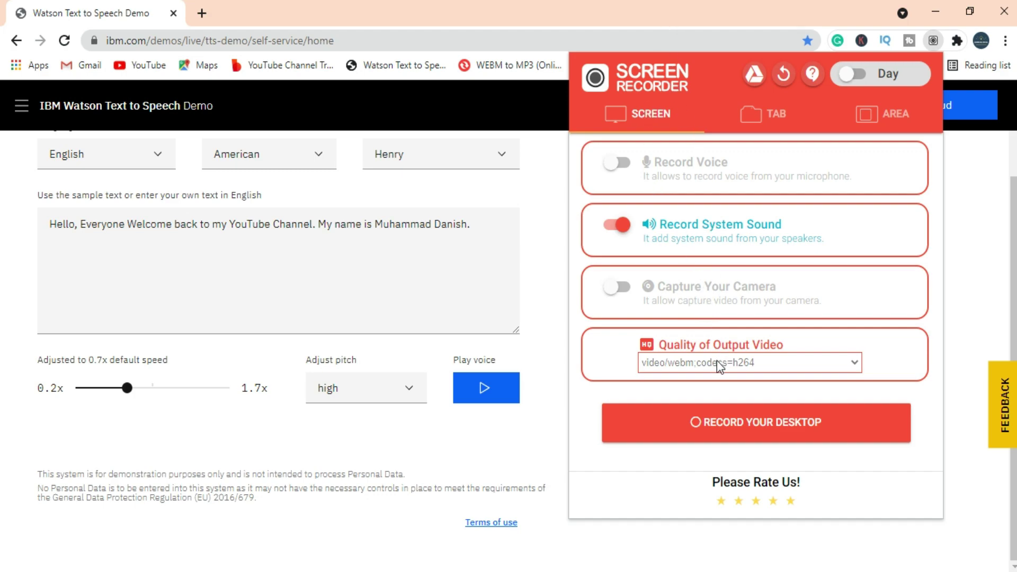
# Step: Share the entire screen with system audio enabled to begin recording
pyautogui.click(725, 424)
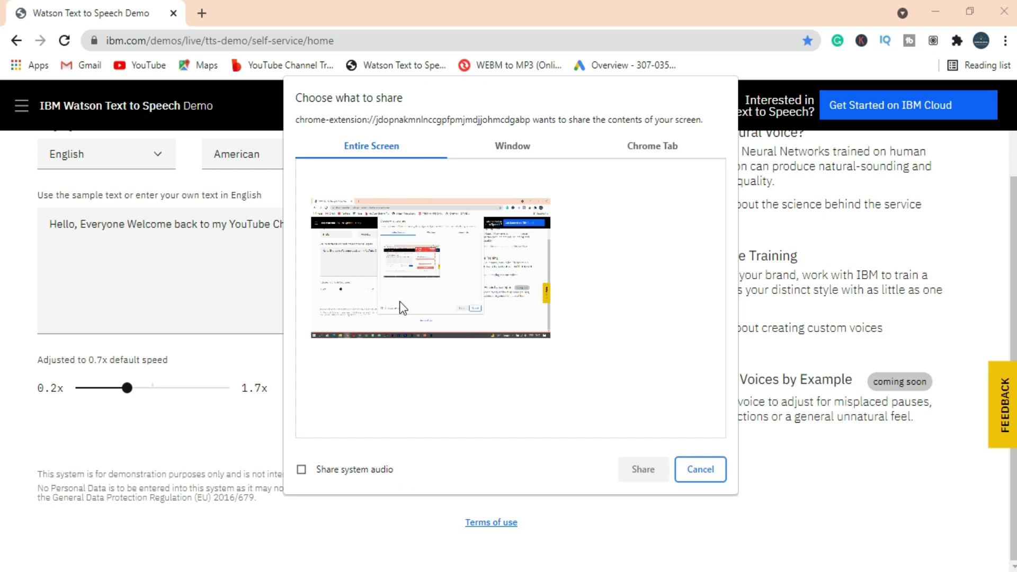
pyautogui.click(506, 149)
pyautogui.click(665, 151)
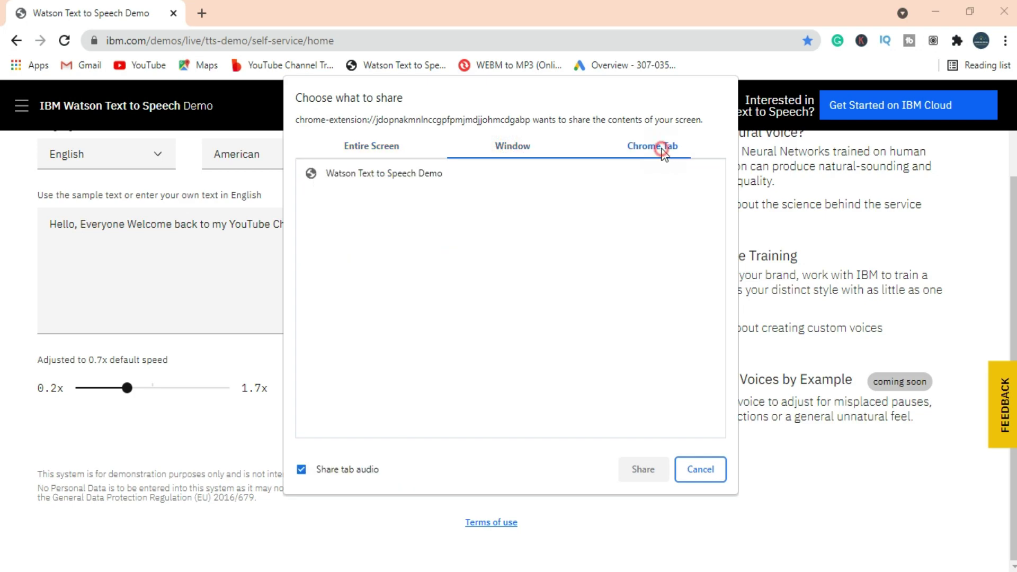
pyautogui.click(522, 151)
pyautogui.click(383, 144)
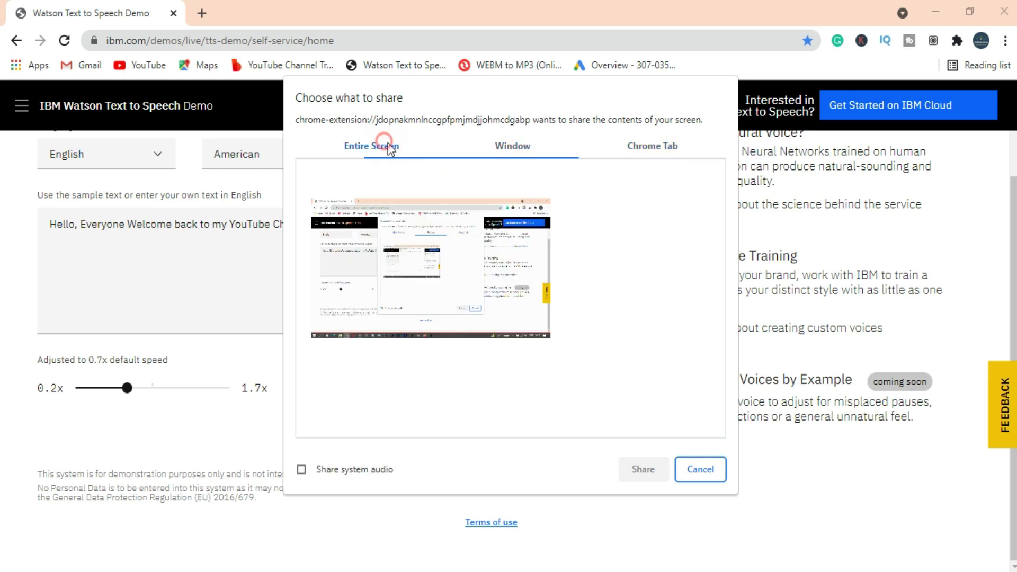
pyautogui.click(386, 260)
pyautogui.click(352, 469)
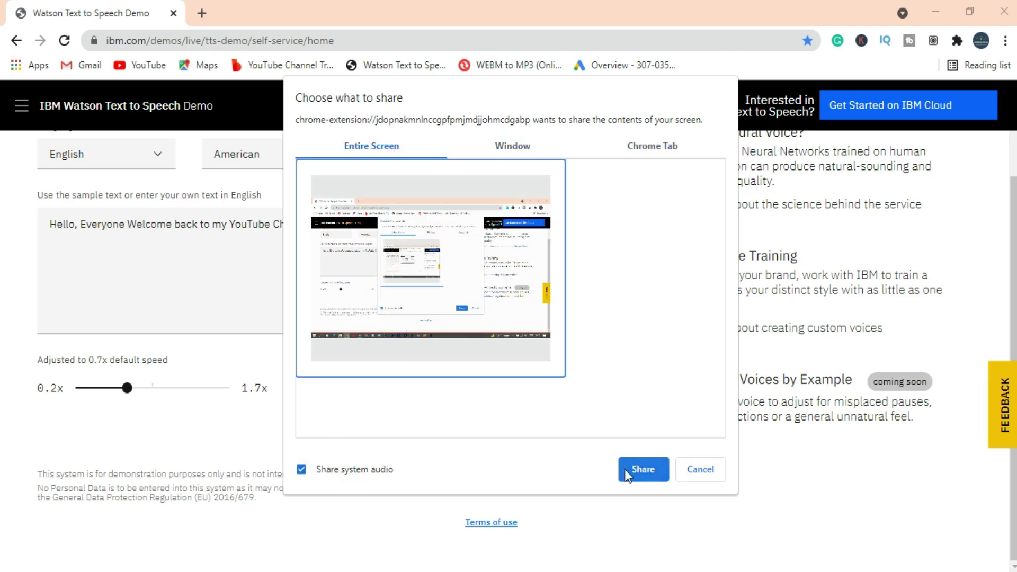
pyautogui.click(638, 470)
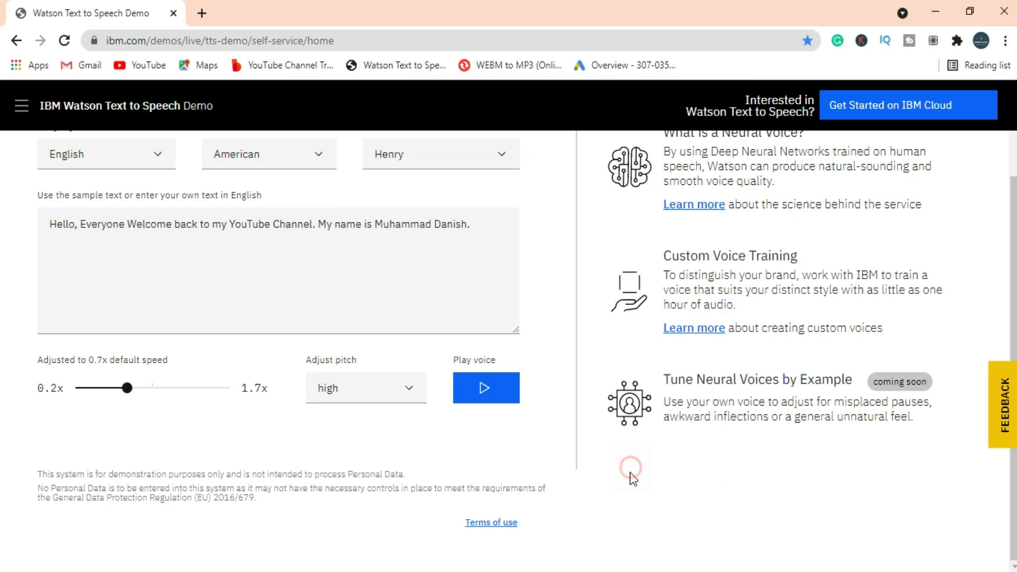
# Step: Play the greeting in Henry's high-pitched voice, then reset the pitch to default
pyautogui.click(485, 393)
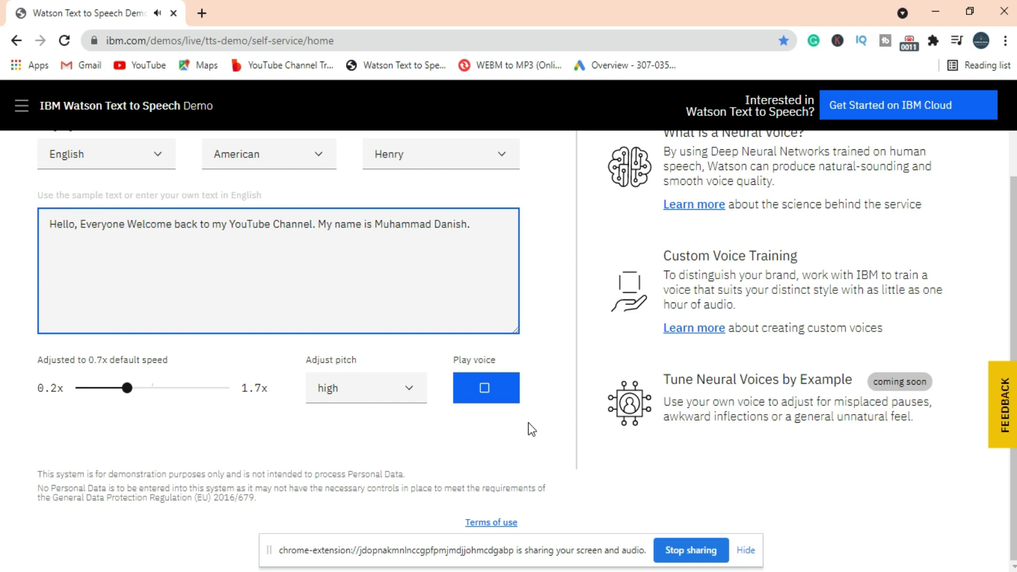
pyautogui.click(381, 389)
pyautogui.click(355, 436)
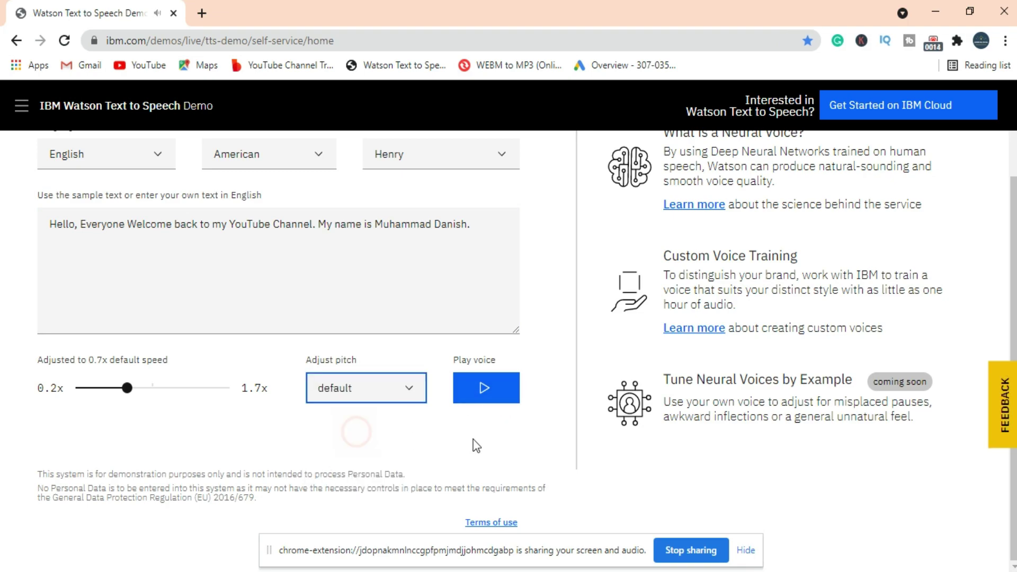
# Step: Switch the voice to Allison and play the greeting again
pyautogui.scroll(1, 442, 240)
pyautogui.click(443, 240)
pyautogui.scroll(1, 435, 297)
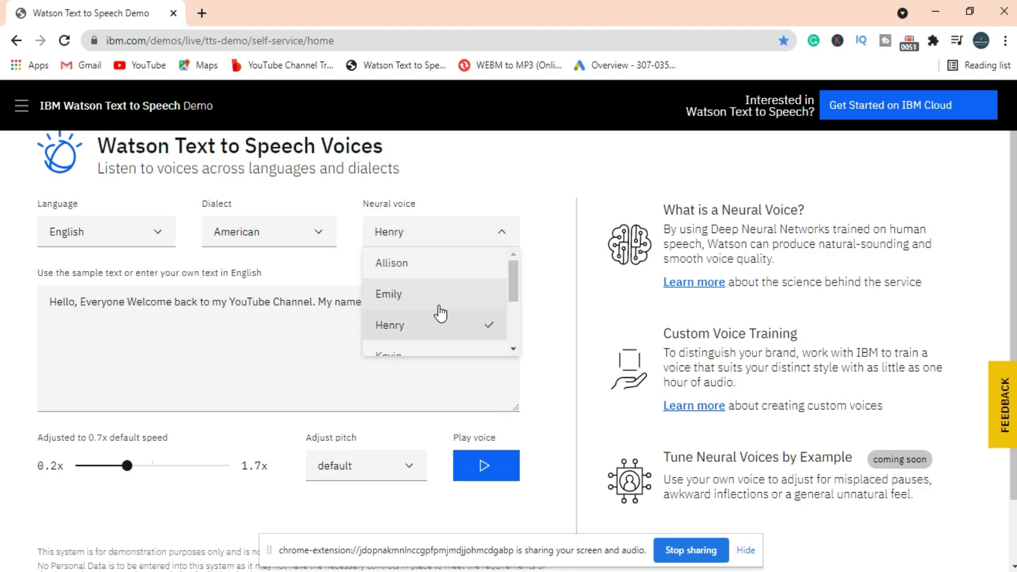
pyautogui.click(440, 265)
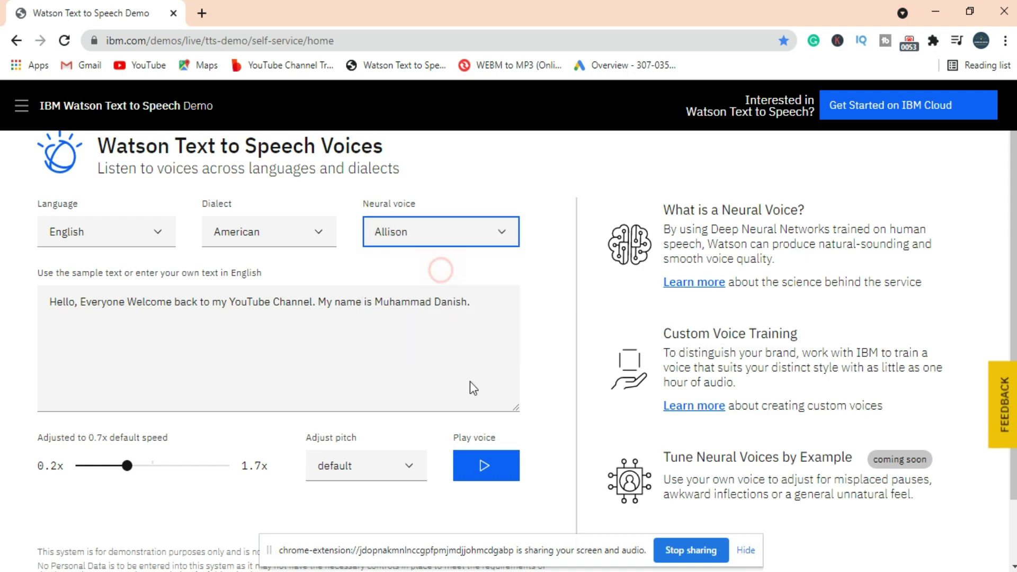
pyautogui.click(489, 465)
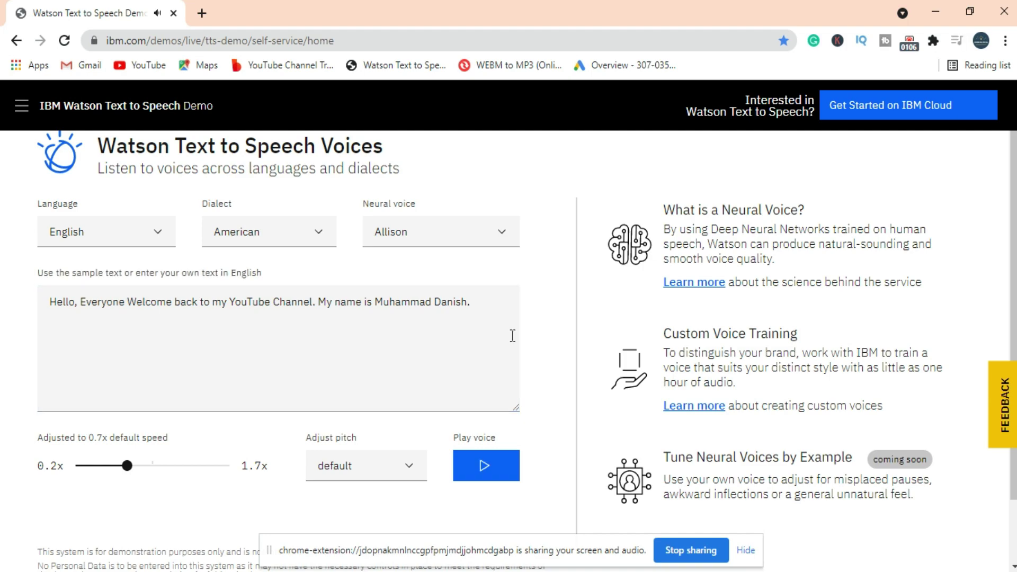
# Step: Pick Lisa, then Michael as the voice, play the greeting, and stop playback
pyautogui.click(443, 231)
pyautogui.scroll(-3, 434, 313)
pyautogui.click(424, 286)
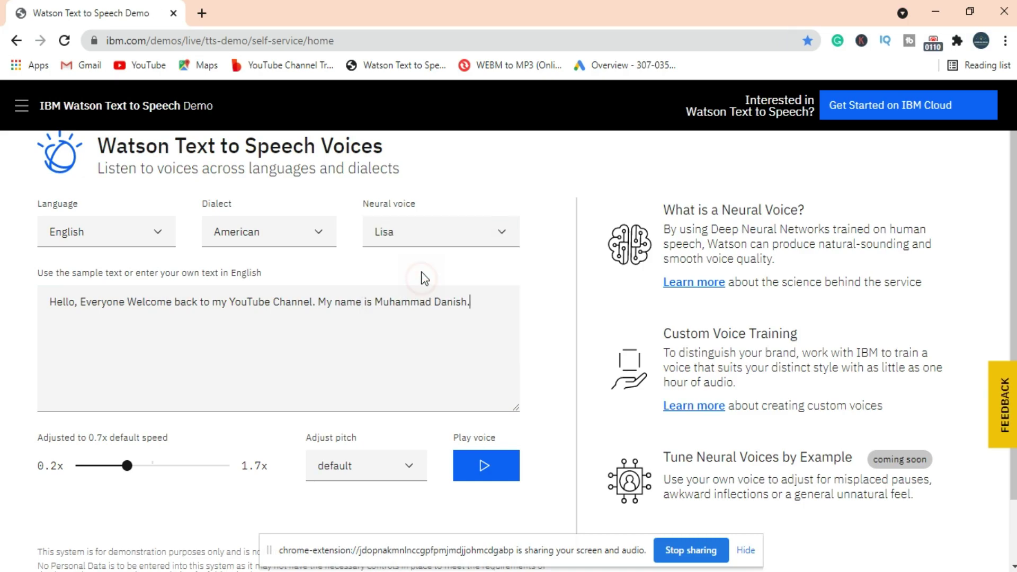
pyautogui.click(431, 229)
pyautogui.scroll(-2, 429, 336)
pyautogui.click(413, 230)
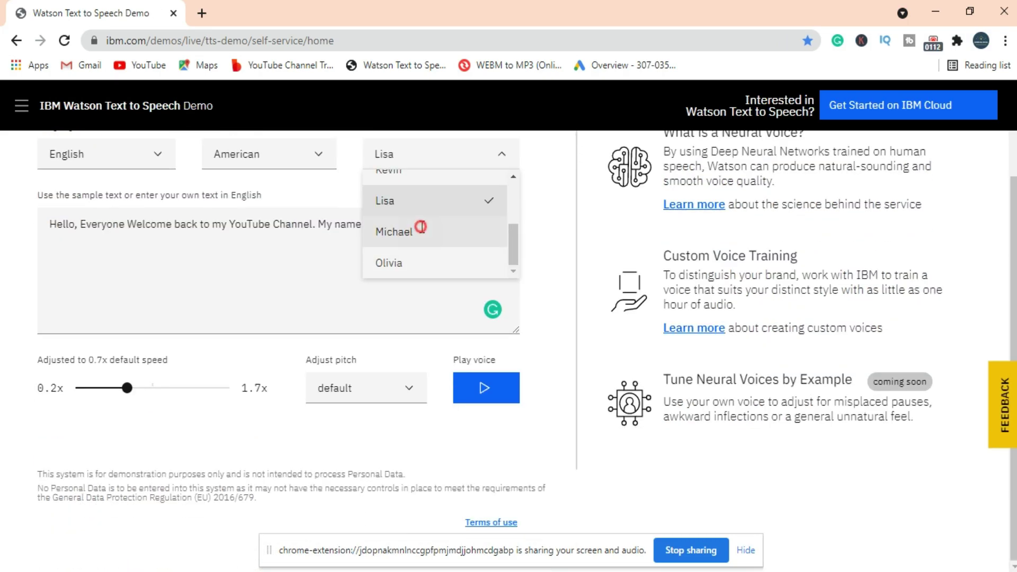
pyautogui.click(500, 391)
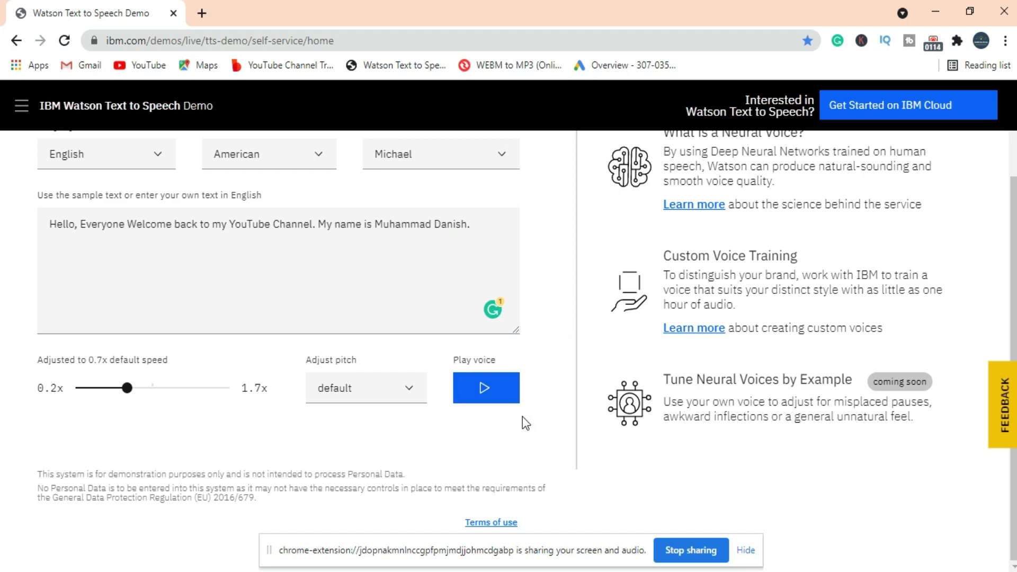
pyautogui.click(488, 396)
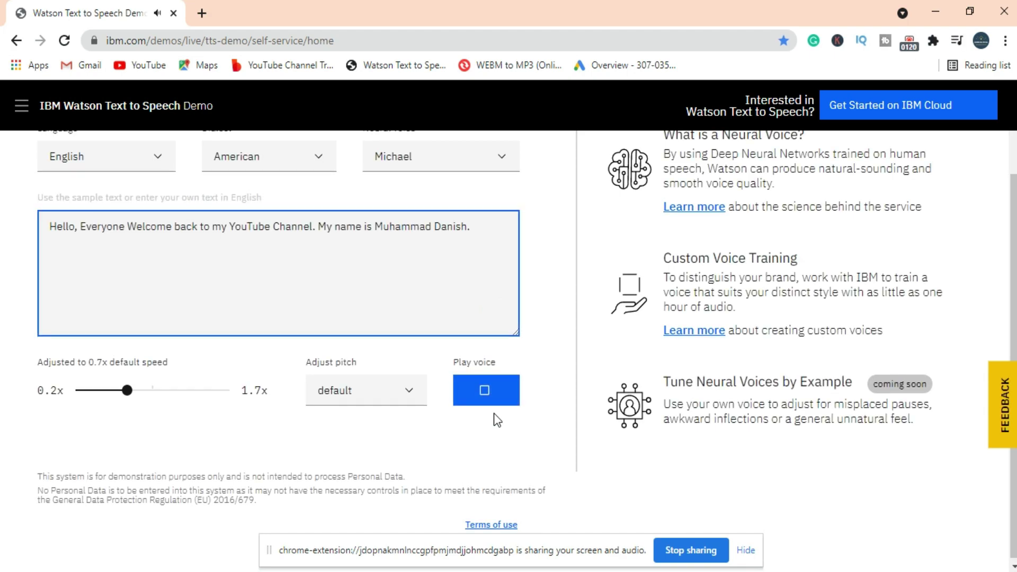
pyautogui.scroll(1, 494, 413)
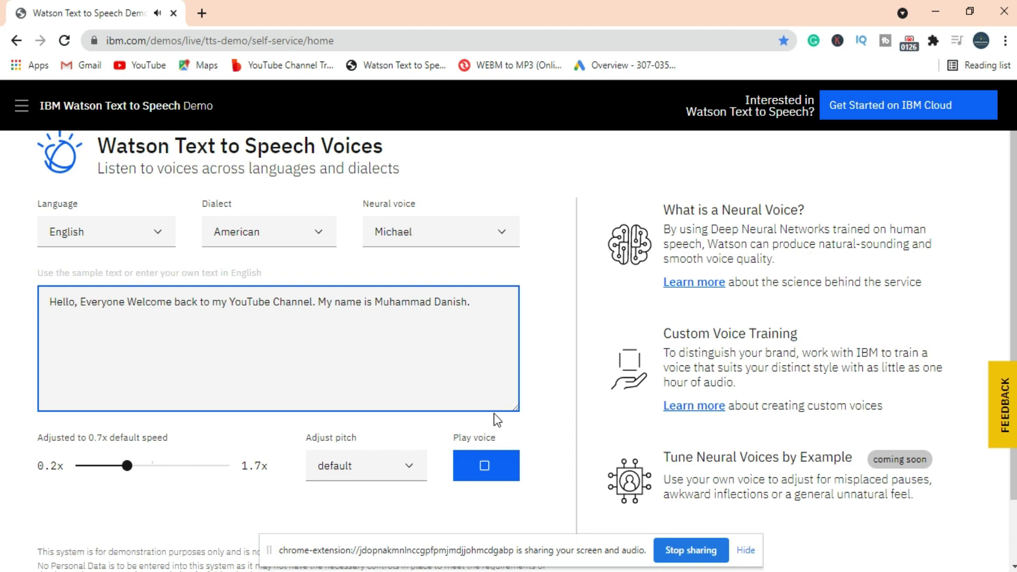
pyautogui.click(484, 466)
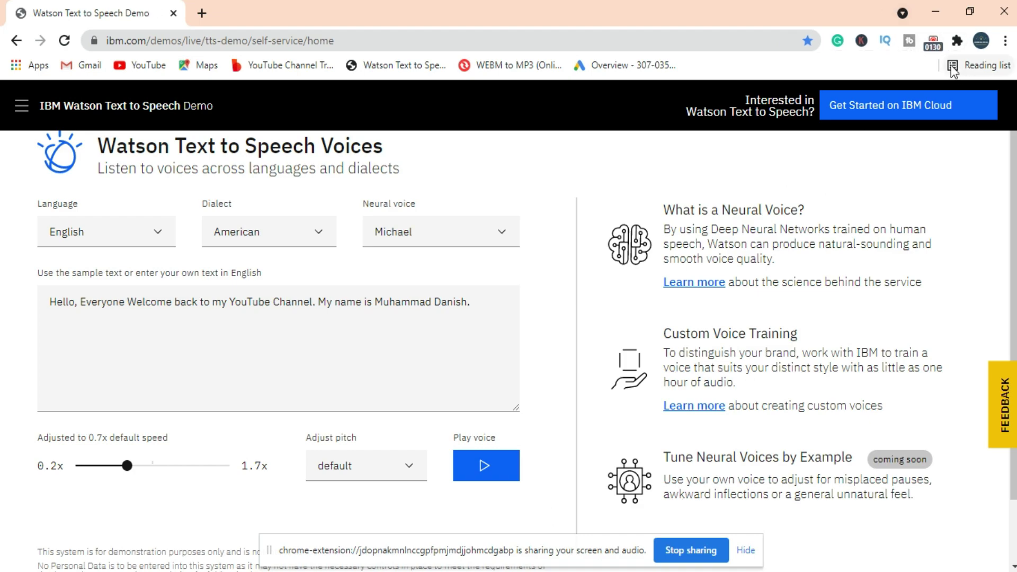
# Step: Stop recording to save rec-screen (8).webm and open convertio.co in a new tab
pyautogui.click(934, 42)
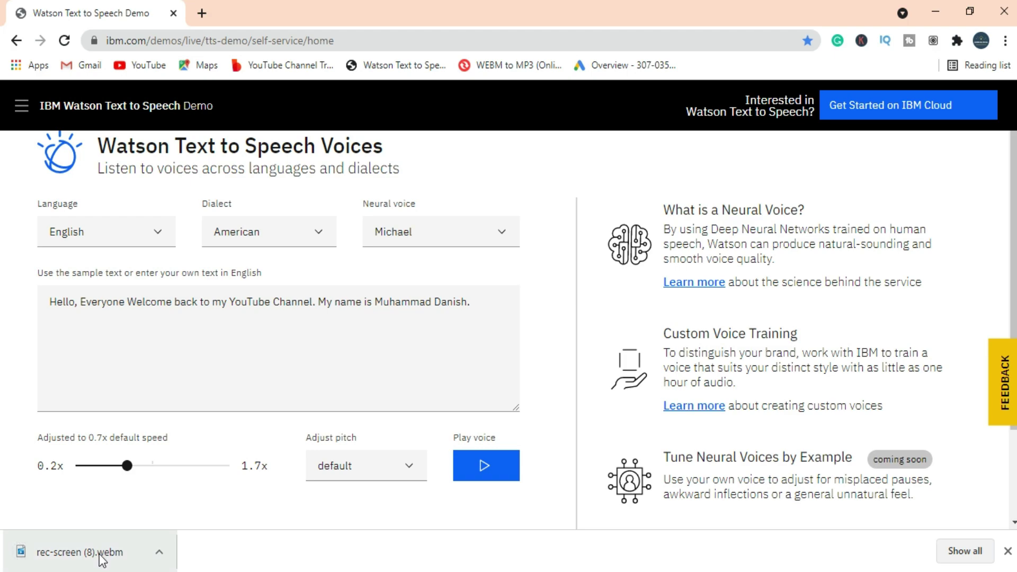
pyautogui.click(202, 13)
pyautogui.write('convertio.co')
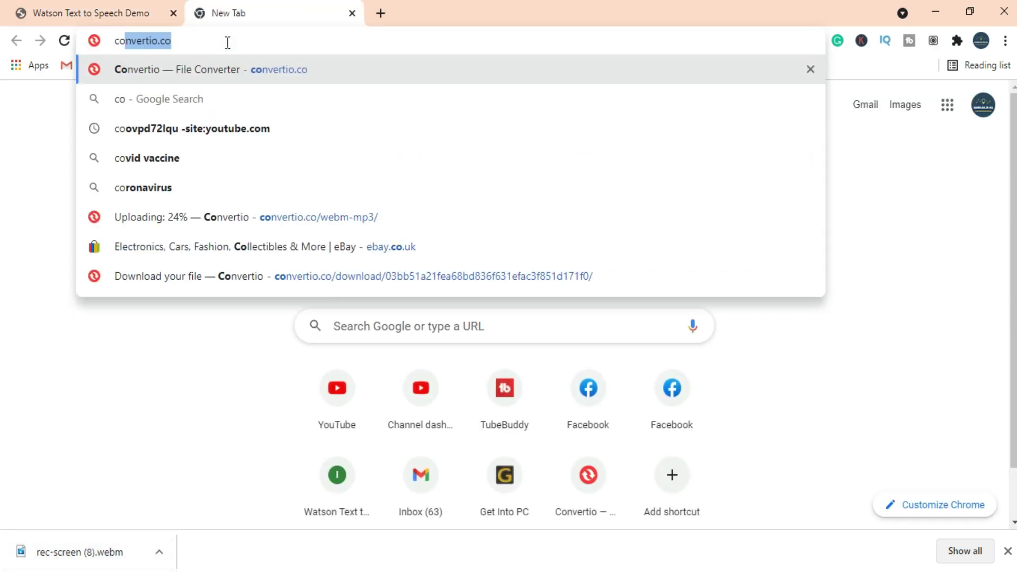
pyautogui.press('Right')
pyautogui.press('Return')
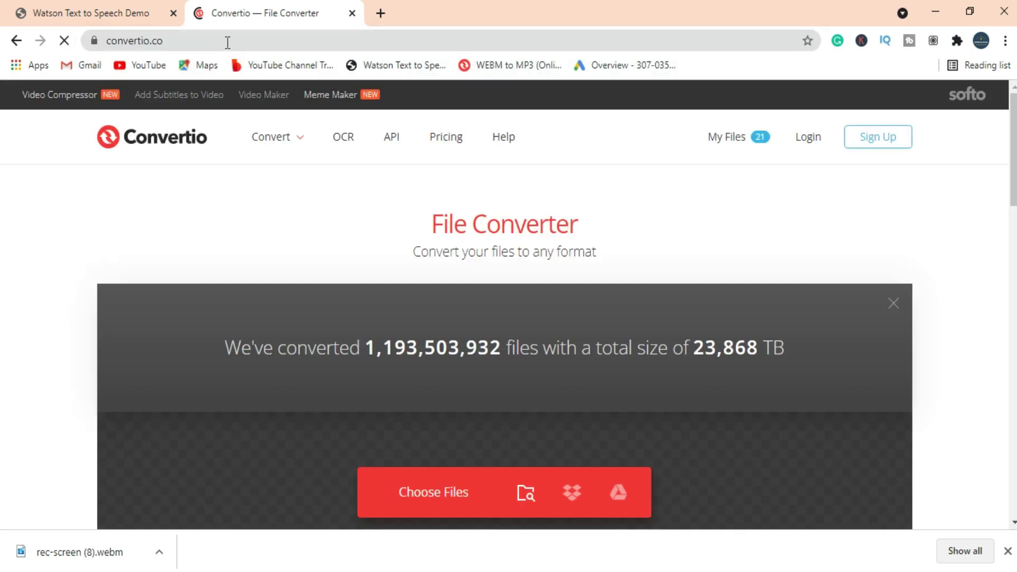
# Step: Upload rec-screen (8).webm from Downloads to Convertio
pyautogui.scroll(-3, 669, 452)
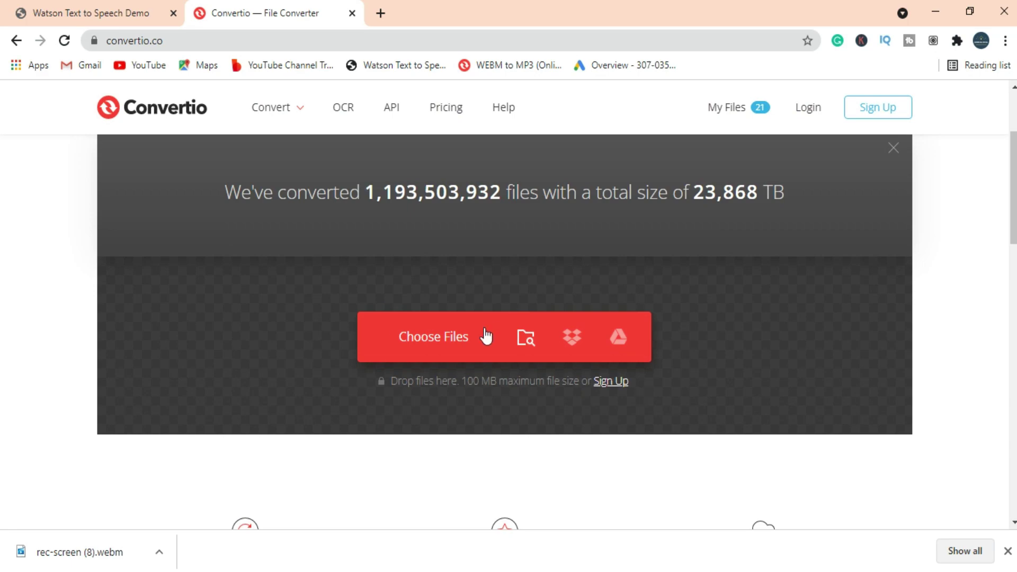
pyautogui.click(436, 342)
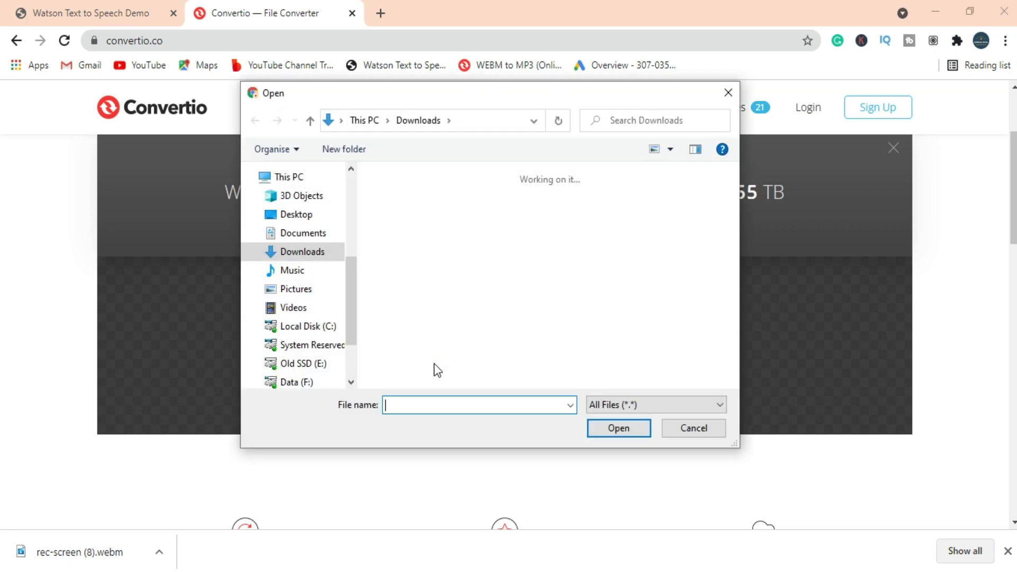
pyautogui.click(408, 249)
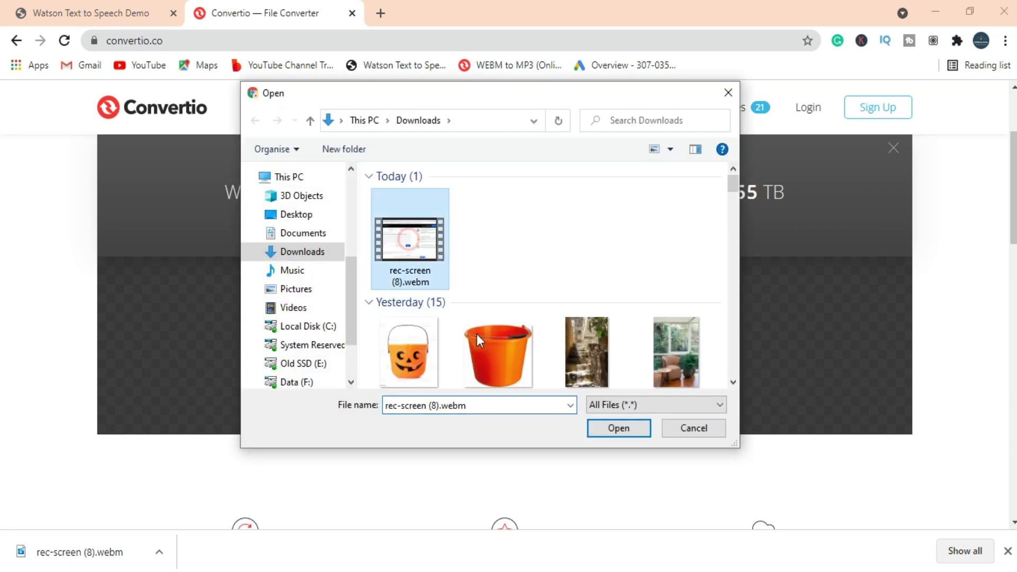
pyautogui.click(618, 428)
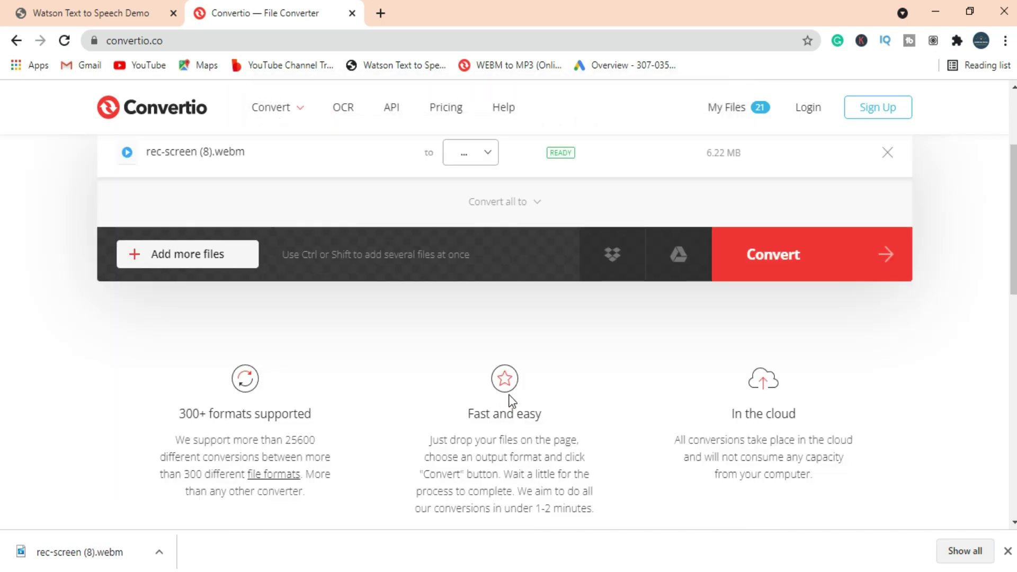
# Step: Set the output format to Audio > MP3
pyautogui.scroll(3, 555, 398)
pyautogui.click(490, 315)
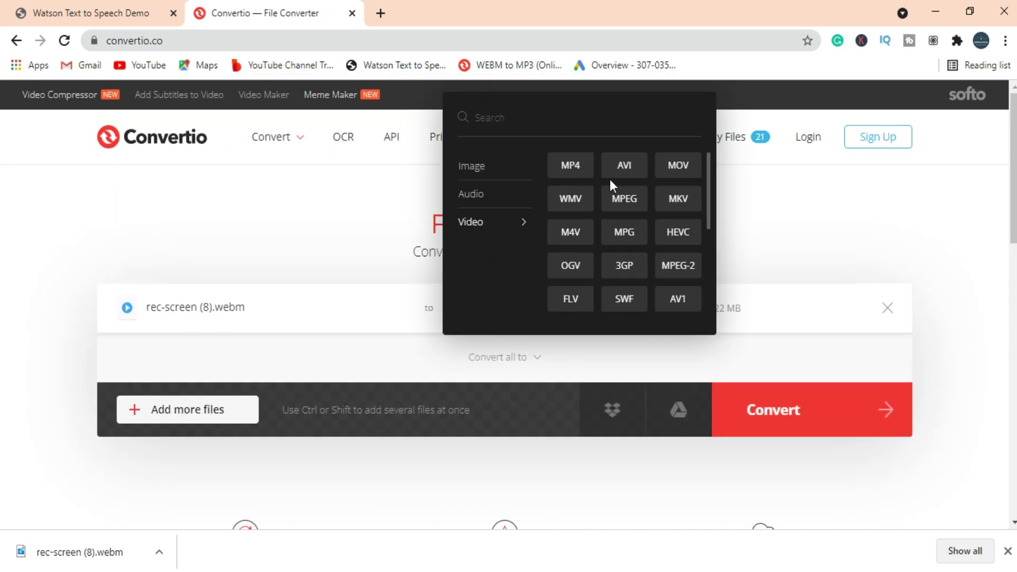
pyautogui.moveTo(513, 204)
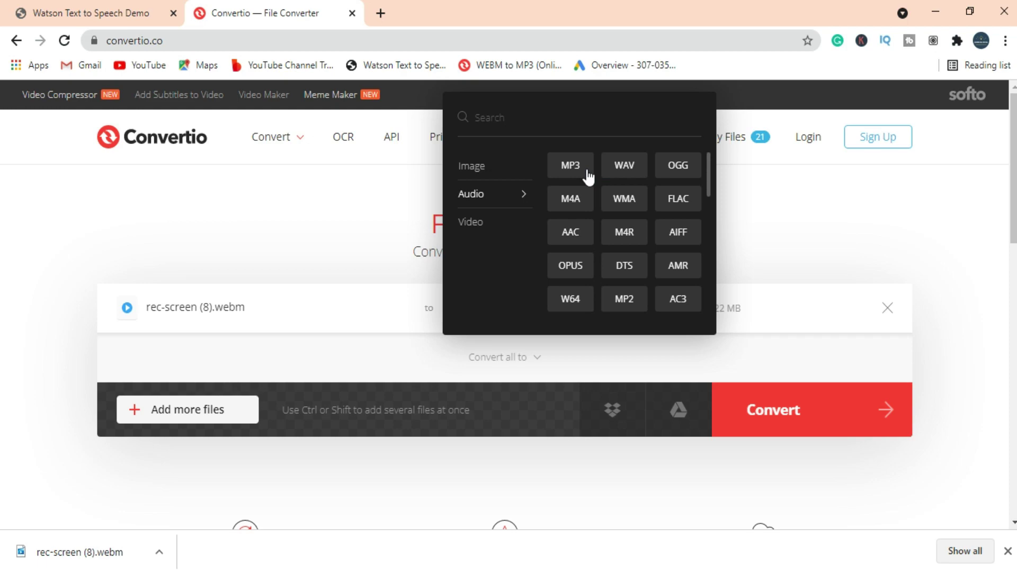
pyautogui.click(570, 168)
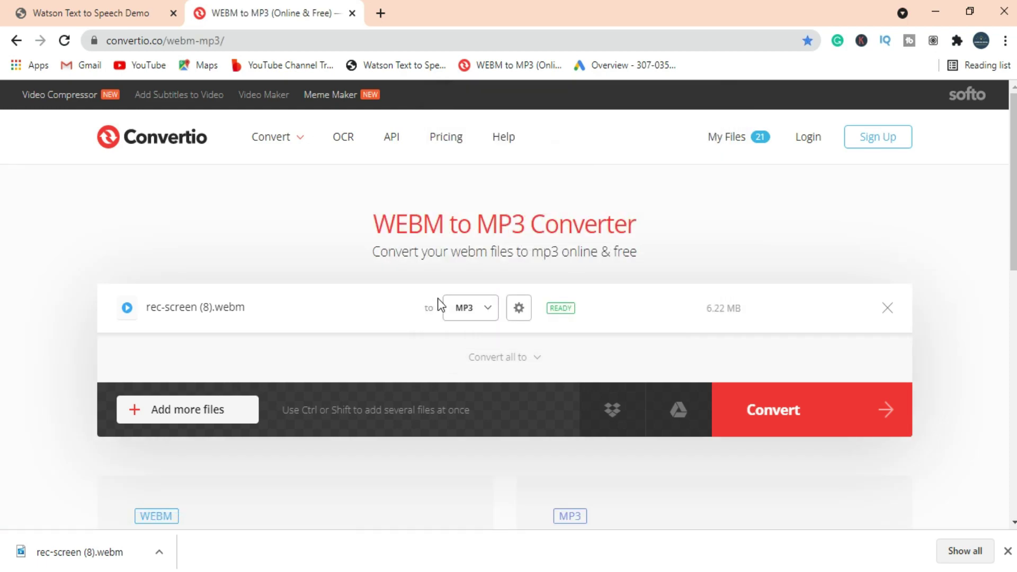
# Step: Convert the WEBM to a 1.02E+3 KB MP3 and download rec-screen-_8_.mp3
pyautogui.click(802, 421)
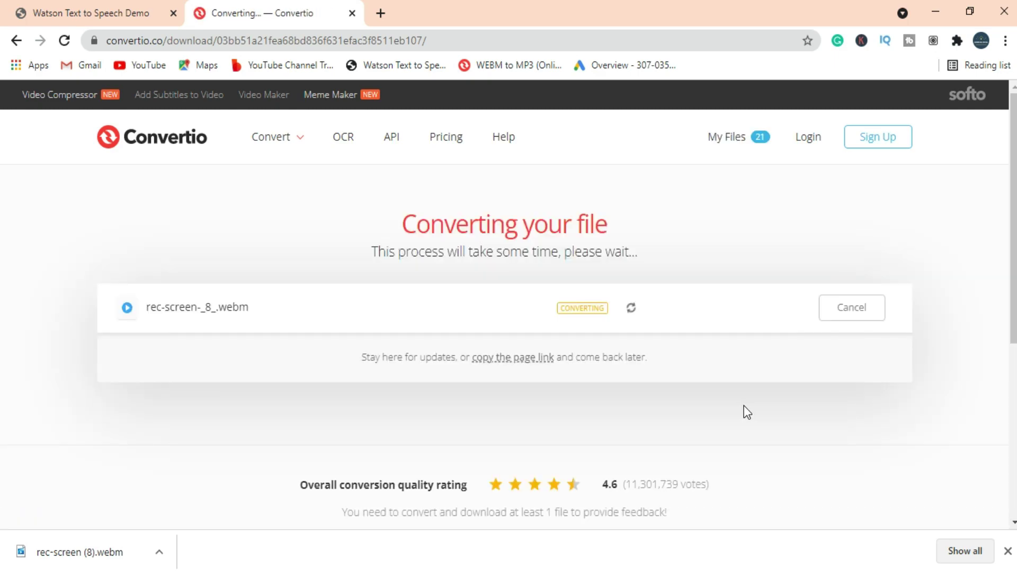
pyautogui.click(829, 316)
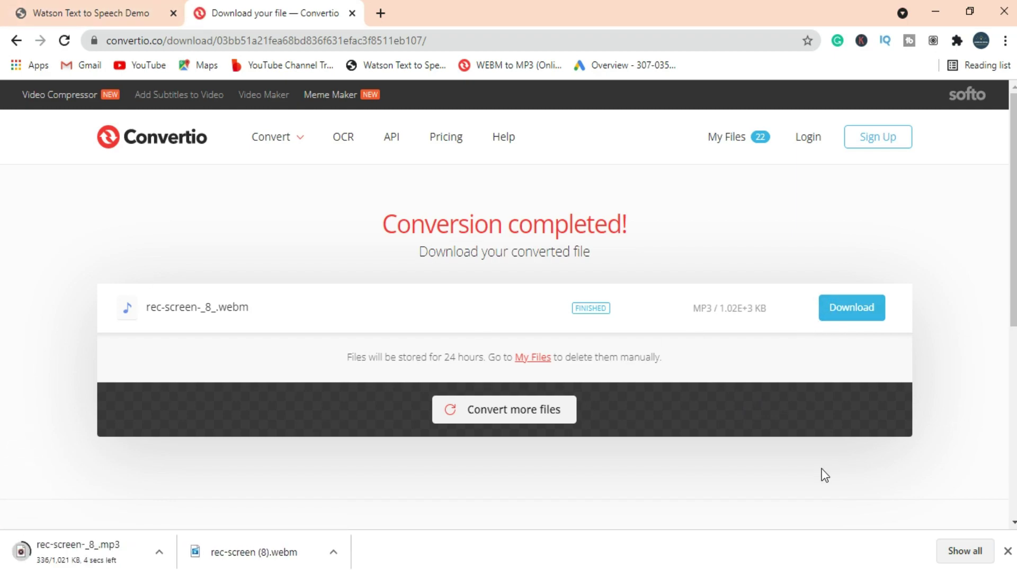
# Step: Play rec-screen-_8_.mp3 in Groove Music at volume 100 through its full 1:31
pyautogui.click(126, 561)
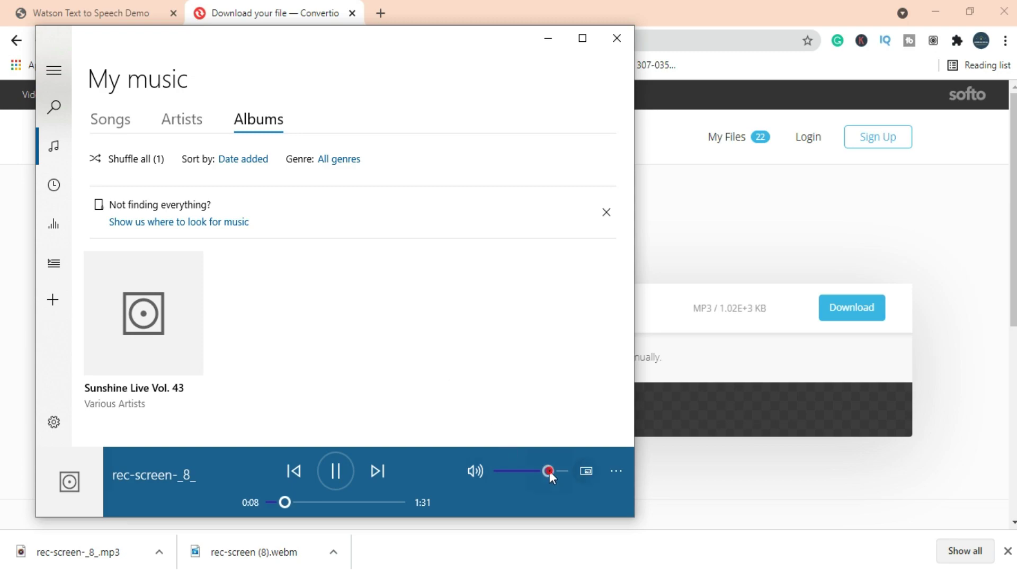
pyautogui.moveTo(549, 471); pyautogui.dragTo(574, 472)
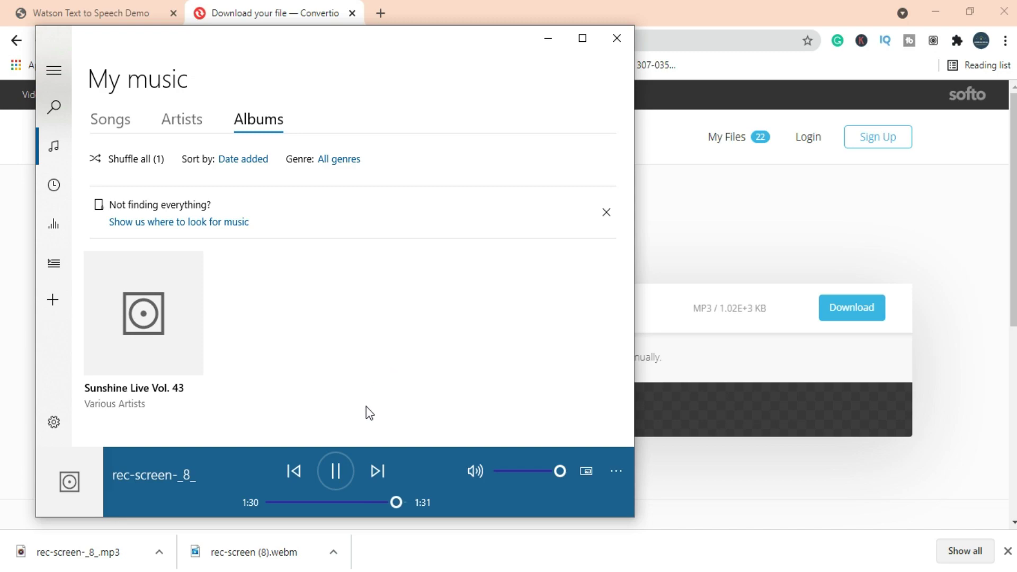
pyautogui.click(329, 469)
# Step: Close Groove Music, returning to Convertio's completed rec-screen-_8_ MP3 conversion page
pyautogui.click(617, 41)
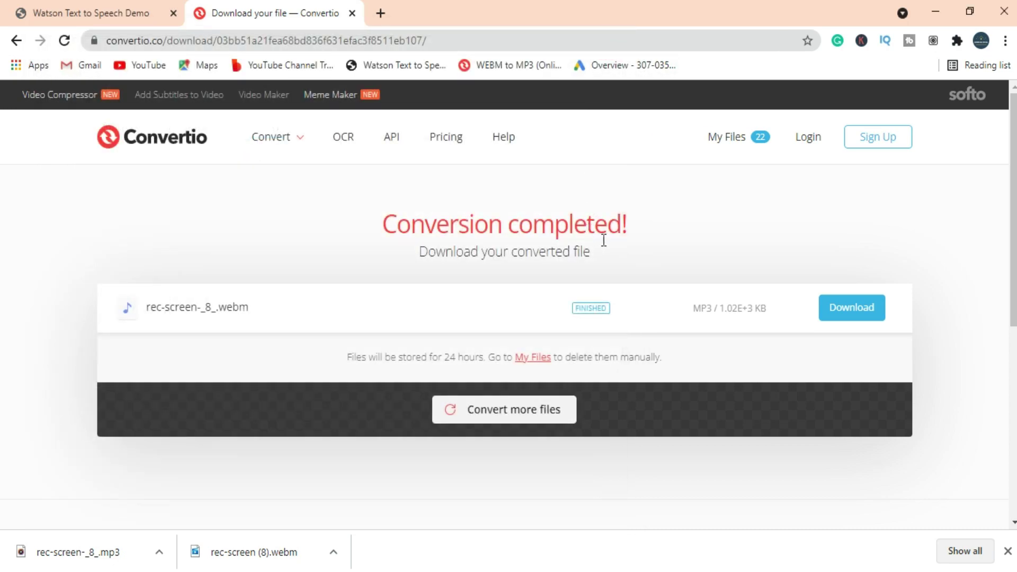